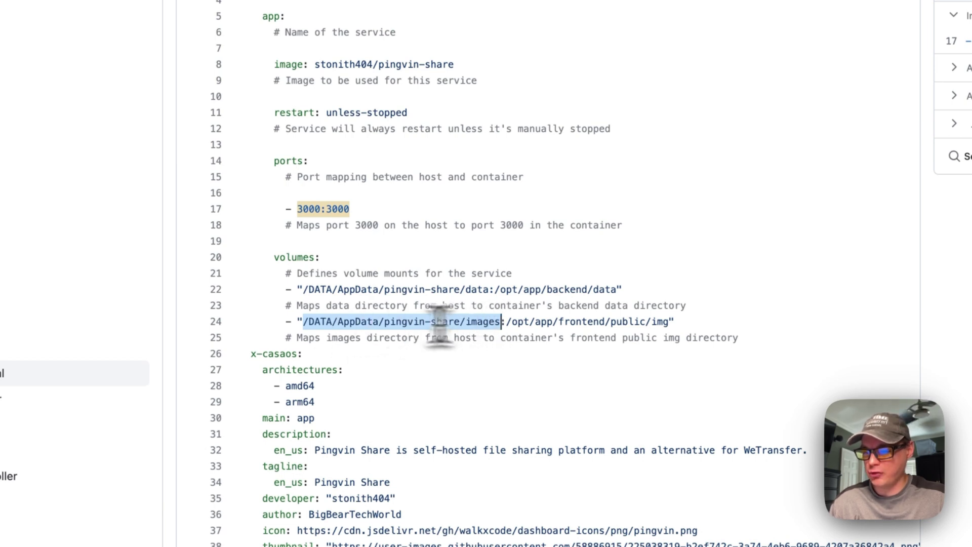
- Review the images volume mapping and the x-casaos block in pingvin-share's docker-compose.yml
left_click_drag(510, 322, 669, 322)
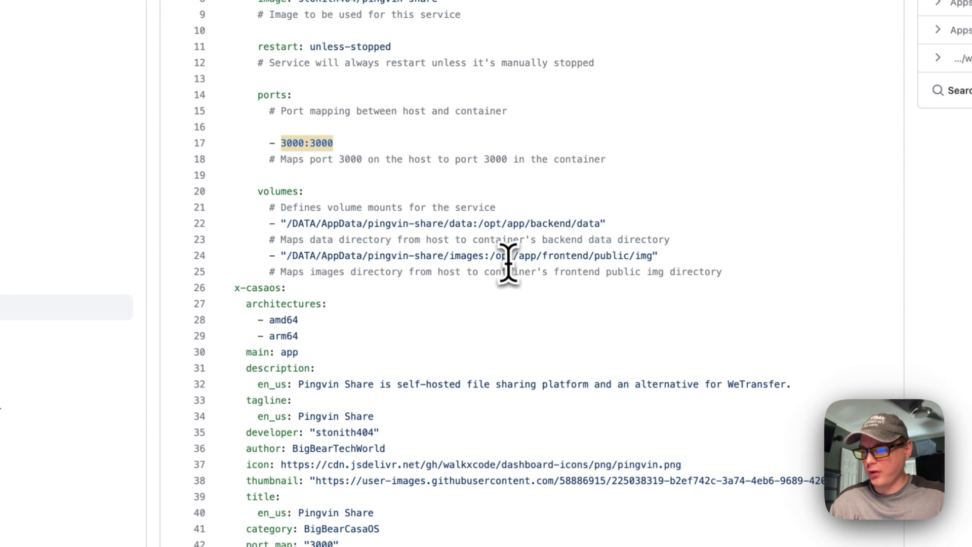
left_click_drag(230, 289, 281, 497)
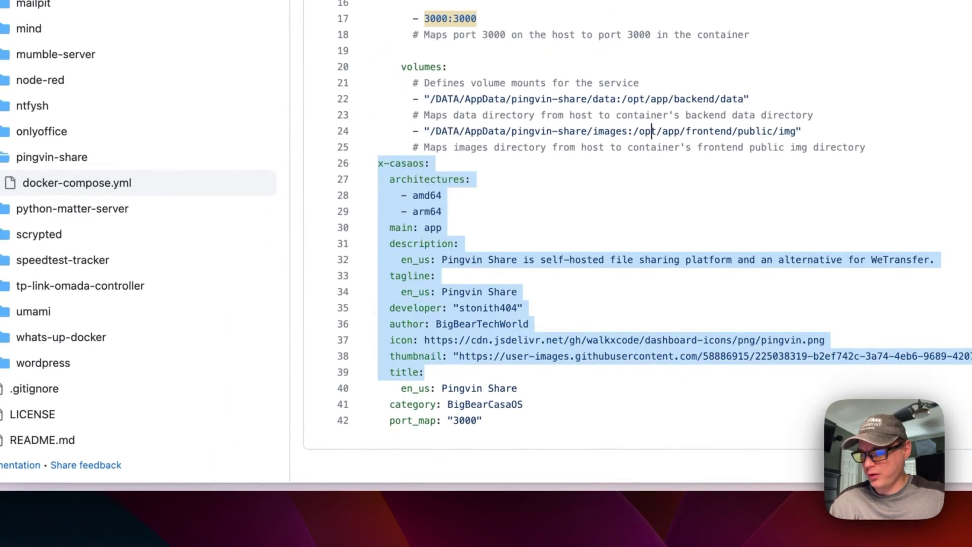
left_click_drag(425, 374, 494, 420)
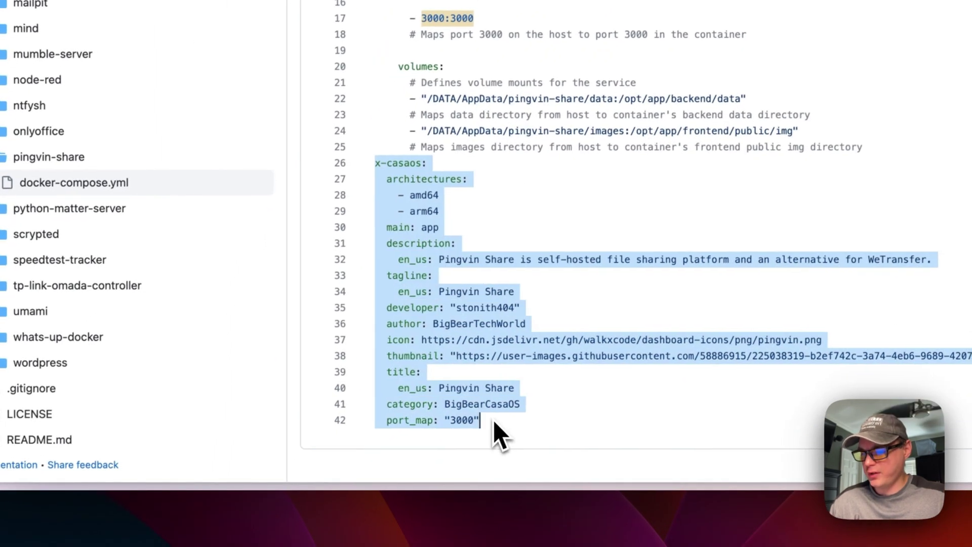
left_click(384, 180)
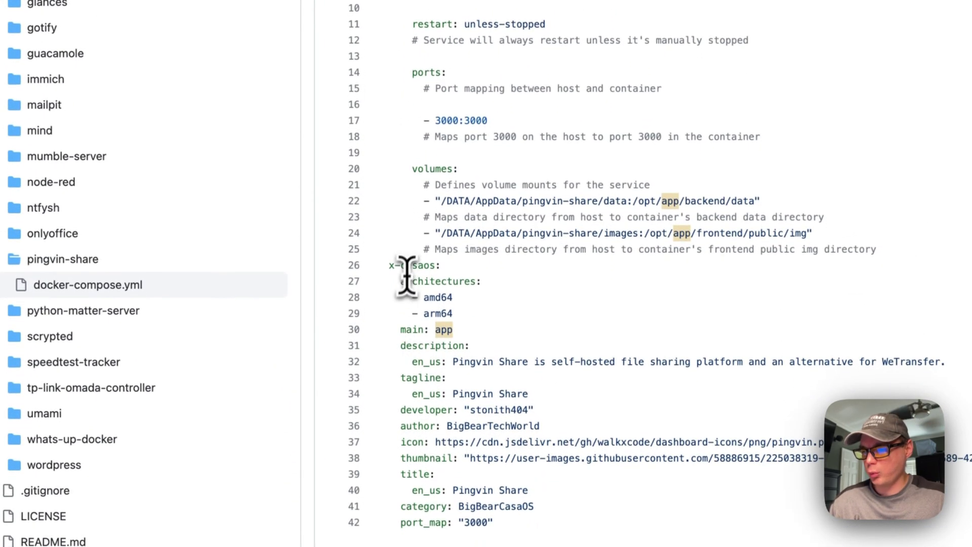
- Examine the port mapping and the x-casaos metadata in docker-compose.yml, including the description, tagline, author, icon, thumbnail and title
double_click(414, 525)
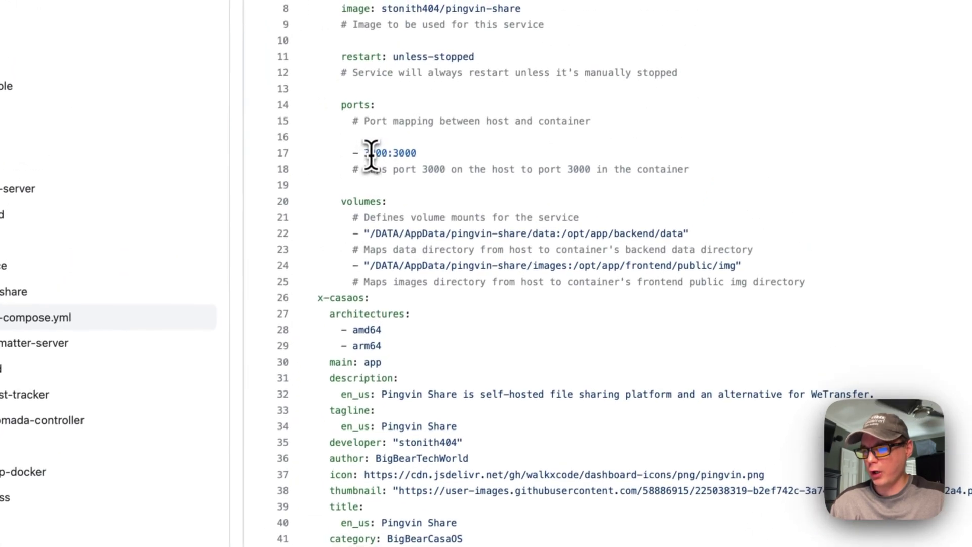
double_click(432, 18)
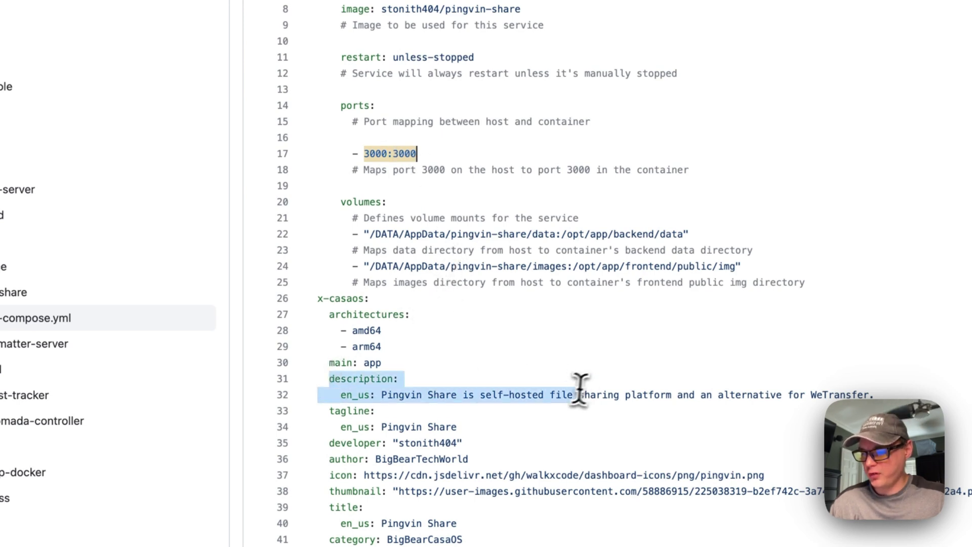
left_click_drag(330, 410, 404, 427)
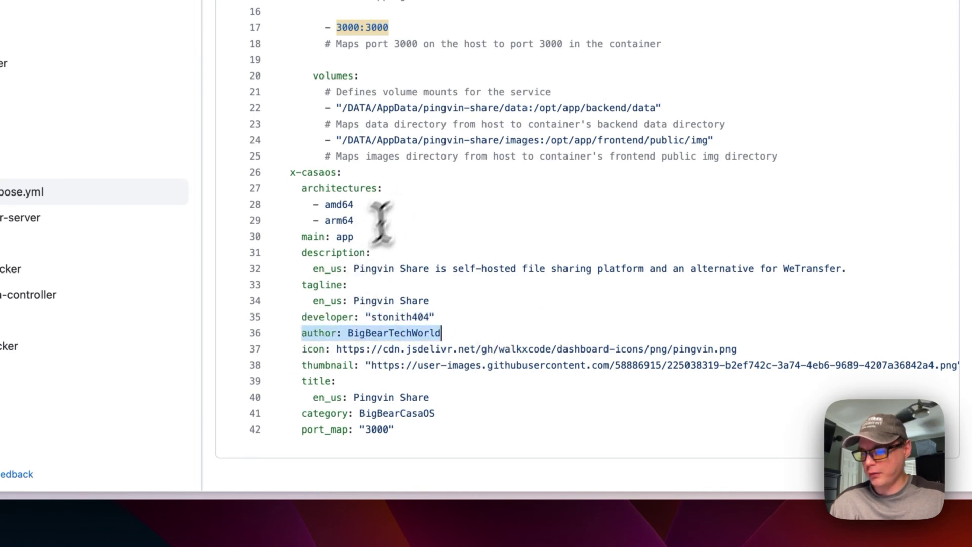
left_click_drag(304, 350, 738, 349)
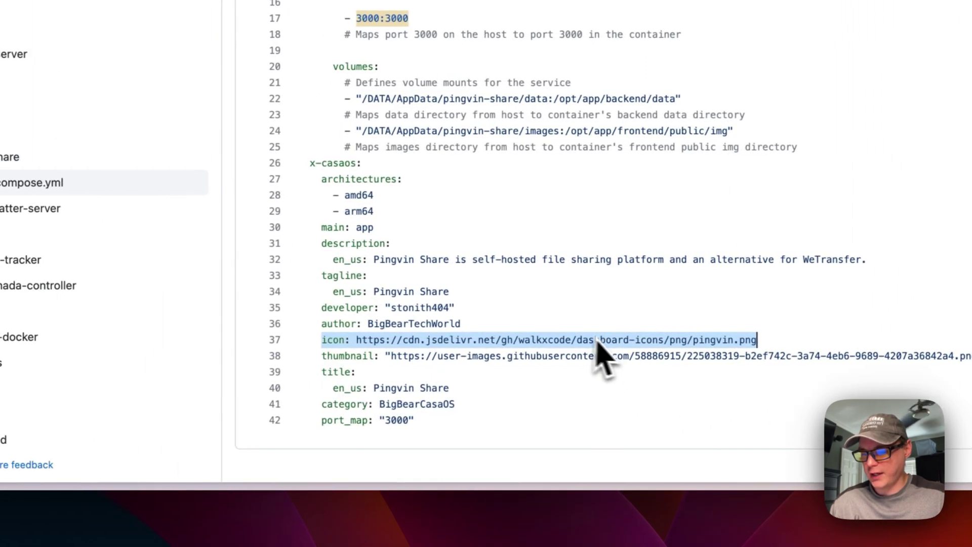
left_click_drag(321, 355, 873, 358)
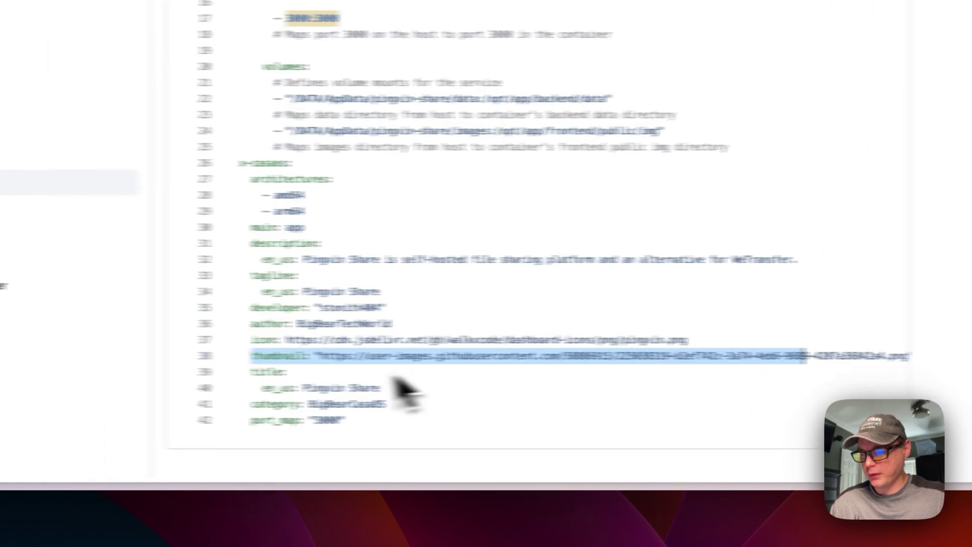
left_click_drag(152, 372, 191, 390)
scroll(394, 389, "up", 2)
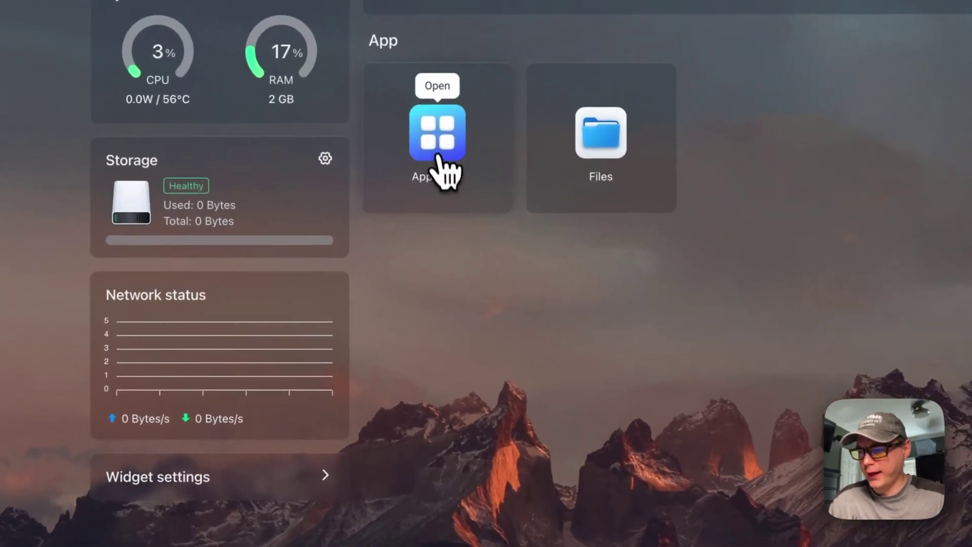
- Switch to CasaOS, search its App Store for "ping" and install Pingvin Share, letting the installation continue in the background
left_click(390, 176)
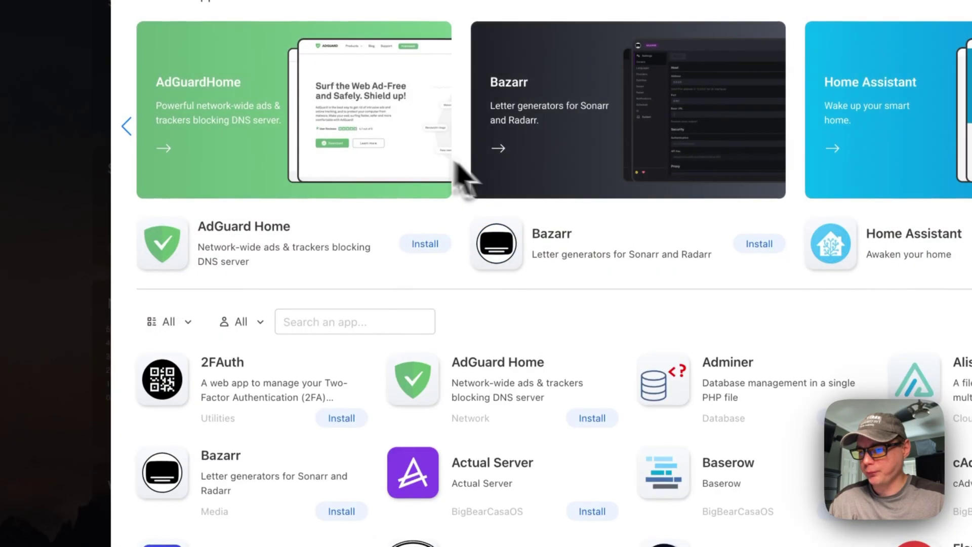
left_click(305, 320)
type("ping")
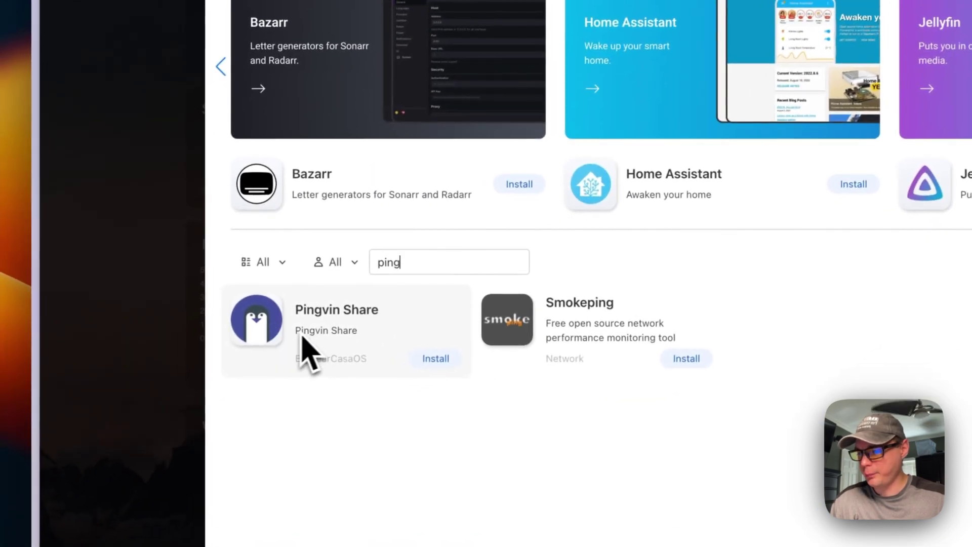
left_click(303, 337)
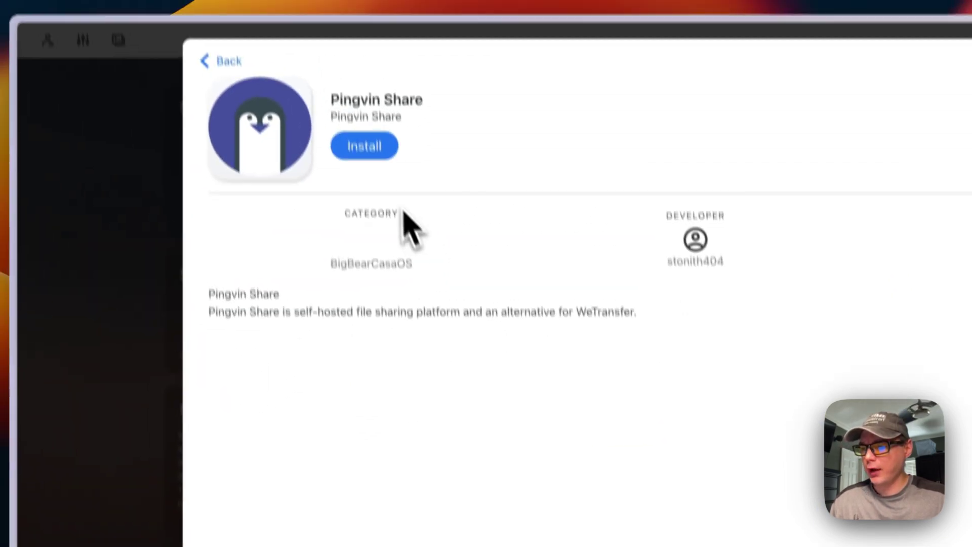
left_click(375, 188)
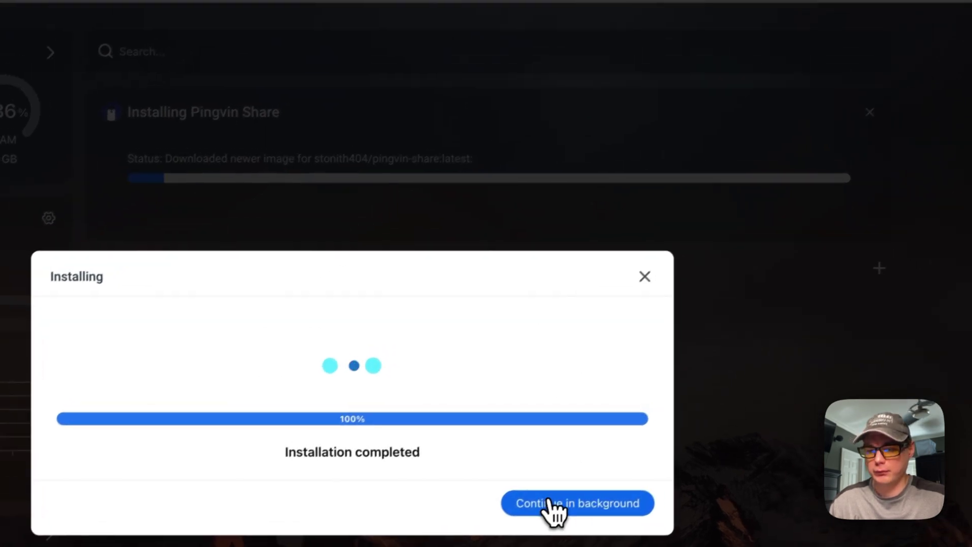
left_click(597, 478)
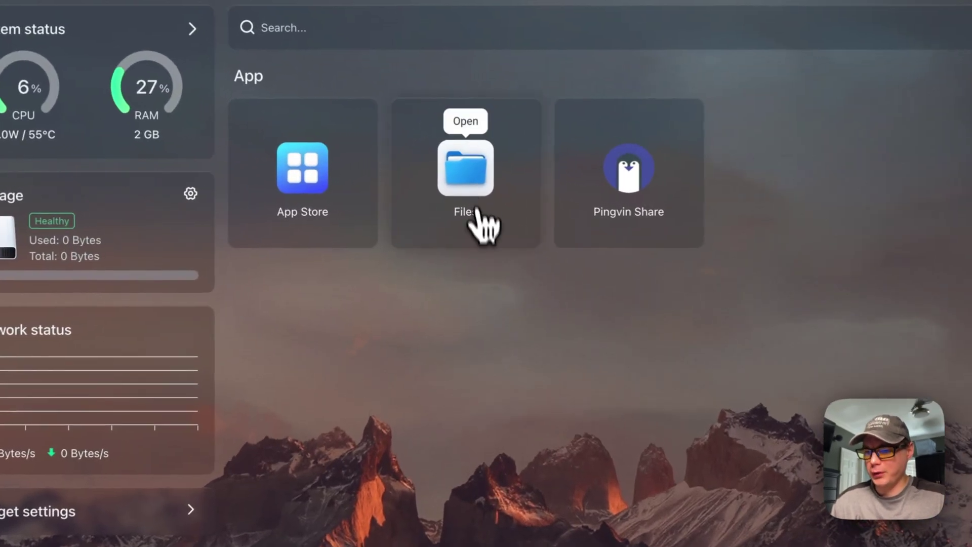
- Open the DATA/AppData folder in Files and view the actions available for the pingvin-share folder
left_click(466, 174)
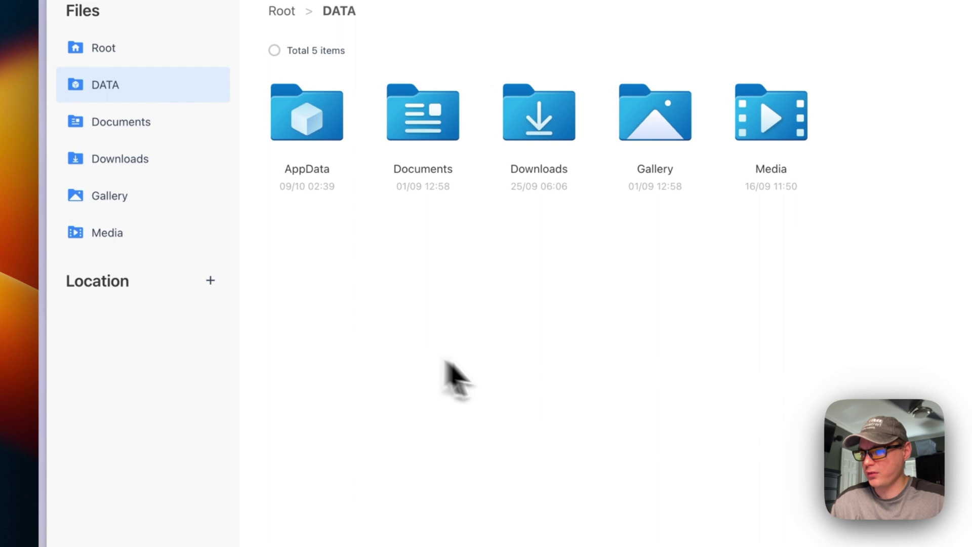
left_click(325, 152)
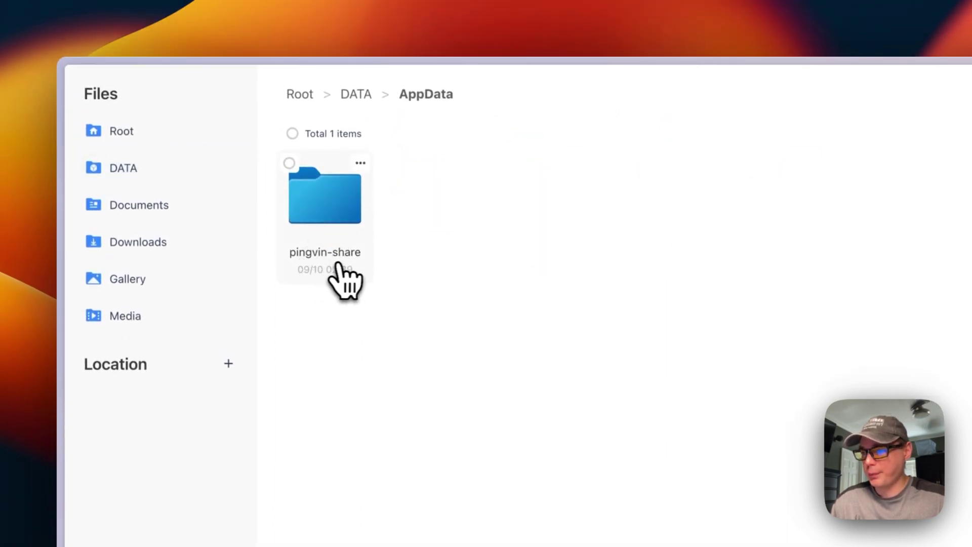
left_click(361, 163)
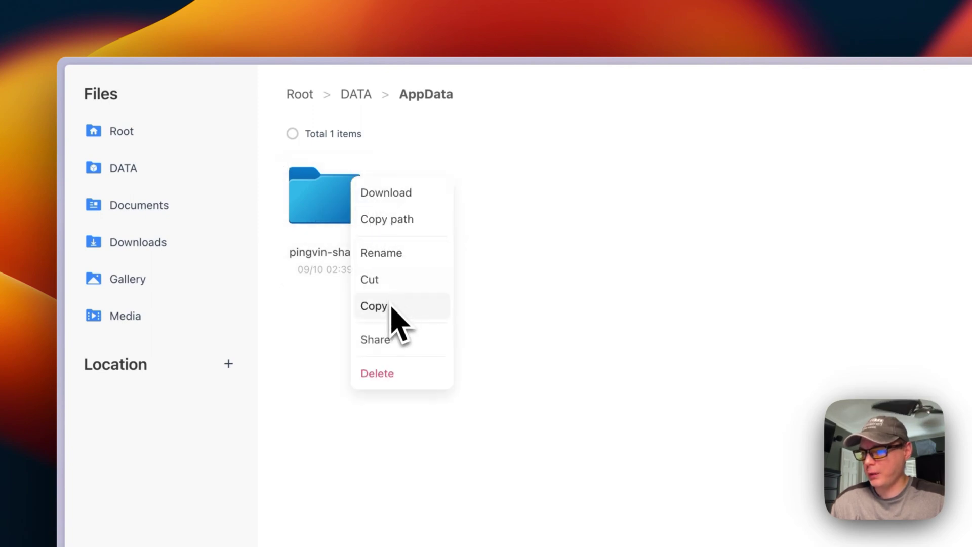
left_click(282, 358)
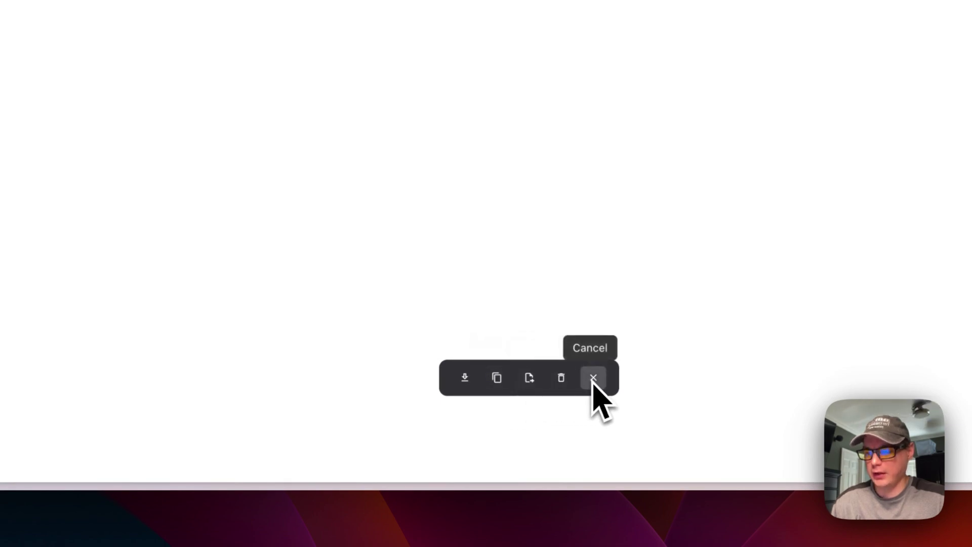
- Browse the pingvin-share folder's data directory and its uploads subfolder, and return to data
double_click(282, 190)
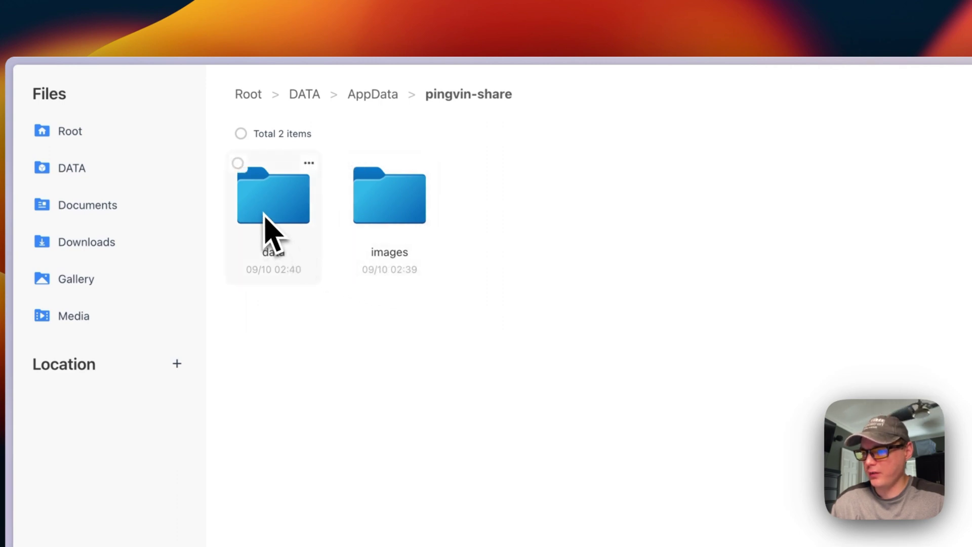
double_click(275, 235)
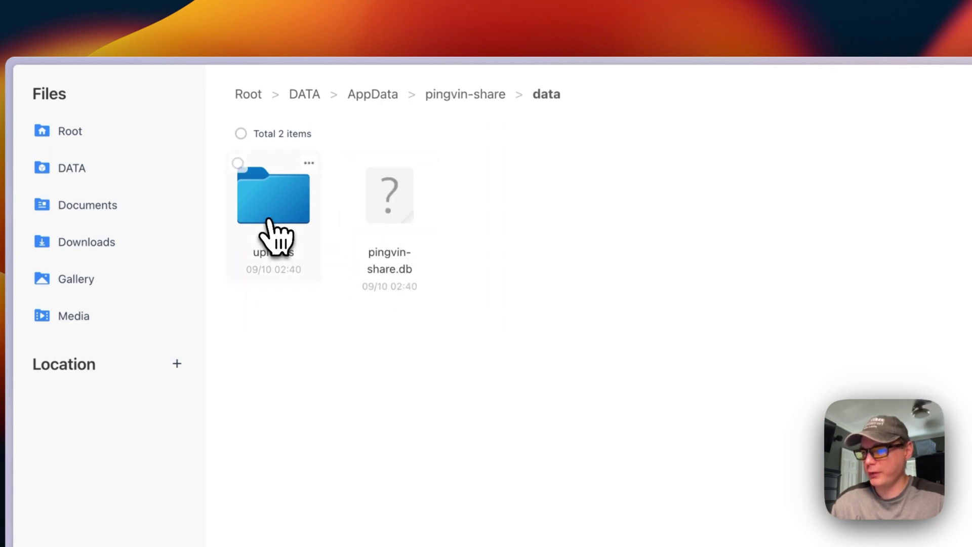
double_click(276, 236)
left_click(544, 96)
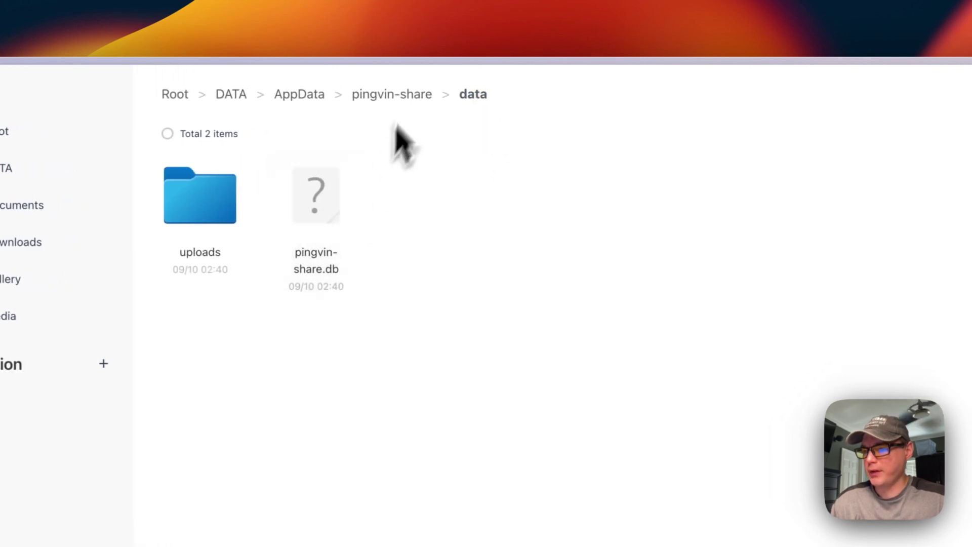
- Inspect the pingvin-share images folder, go back up to AppData and close Files
left_click(399, 96)
double_click(368, 208)
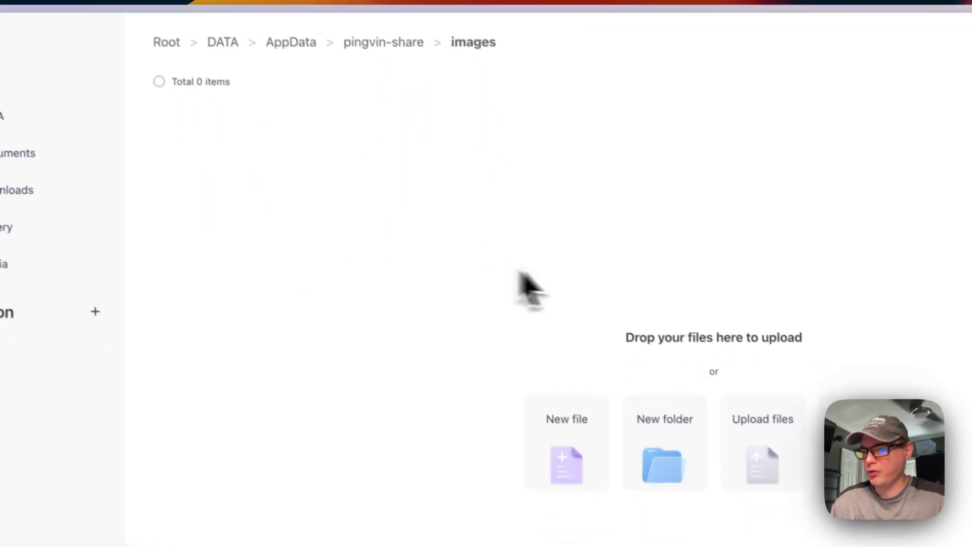
left_click(385, 97)
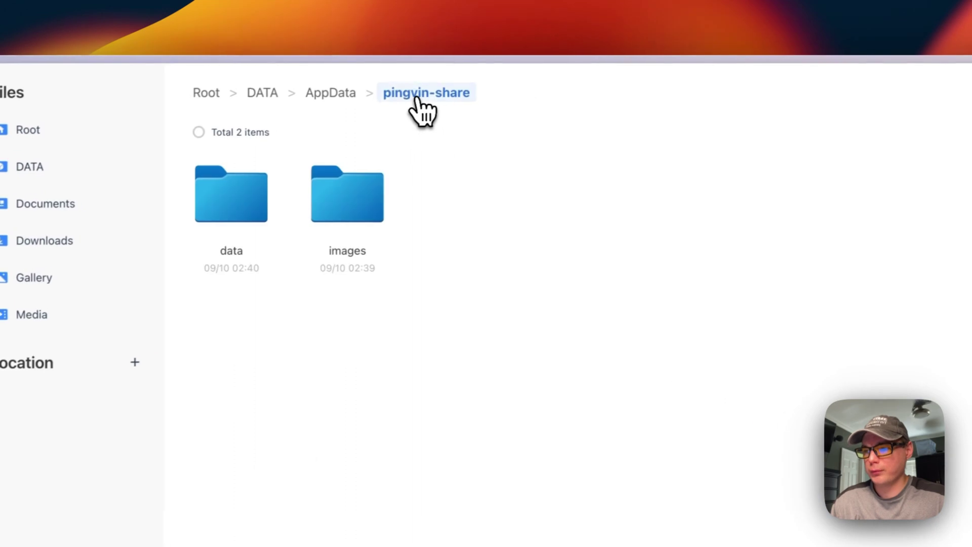
left_click(338, 96)
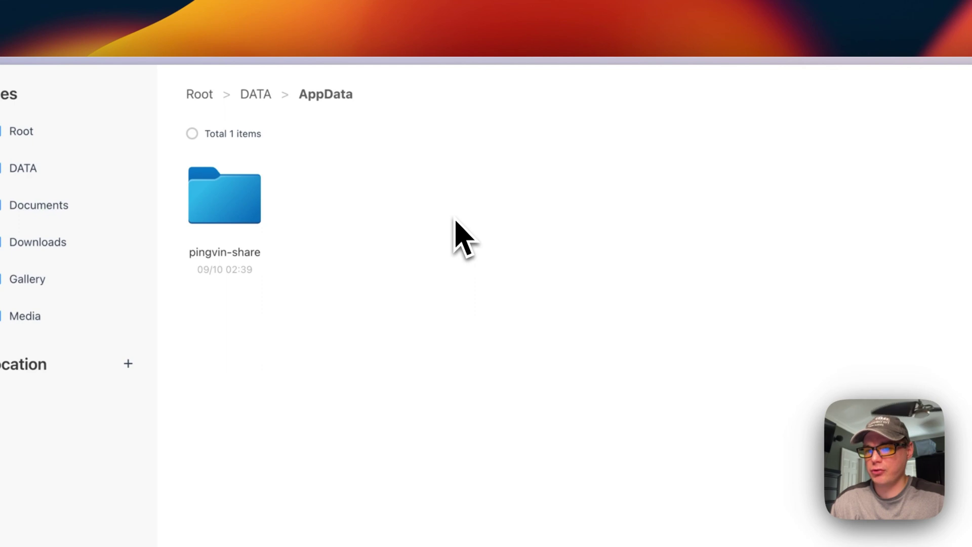
left_click(878, 100)
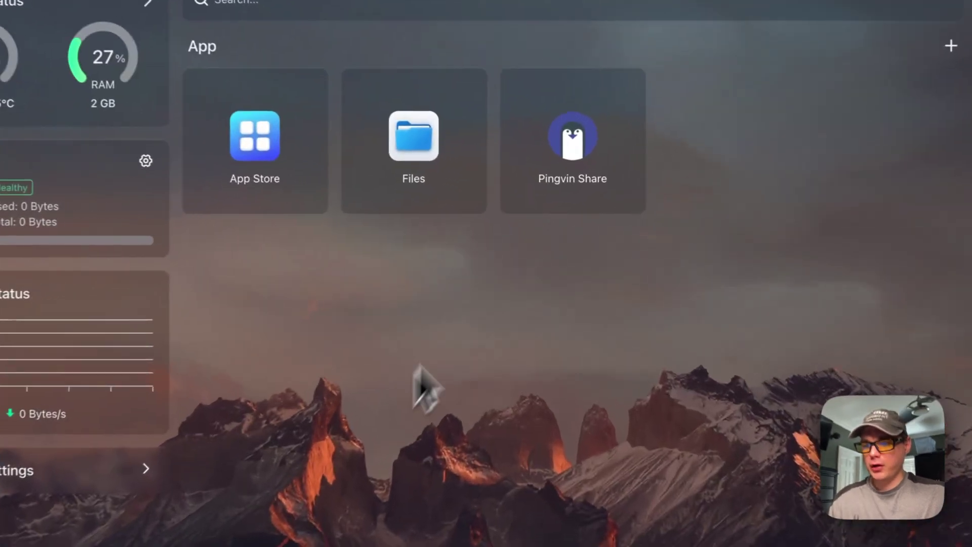
- Set the Pingvin Share app's tips note to "testing" and reopen the tips to check it
mouse_move(635, 93)
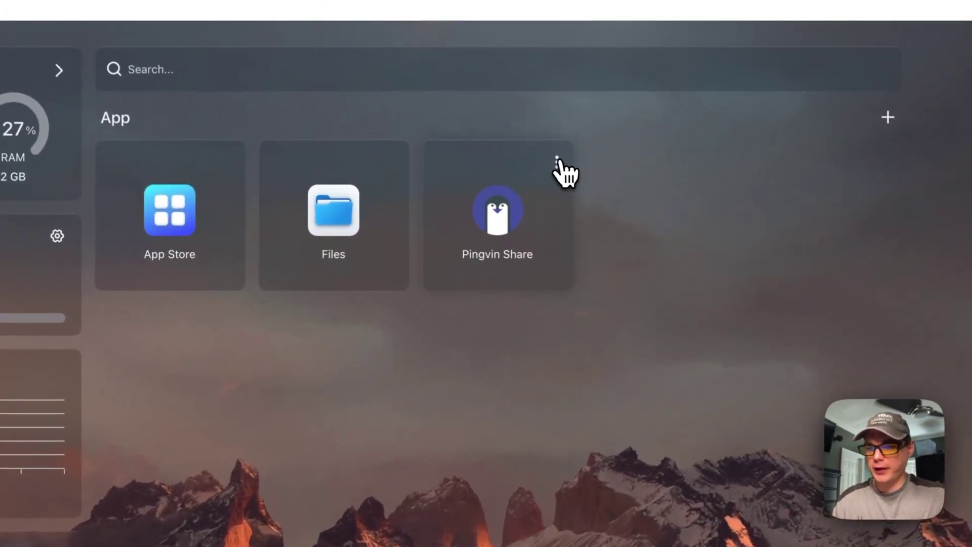
left_click(558, 163)
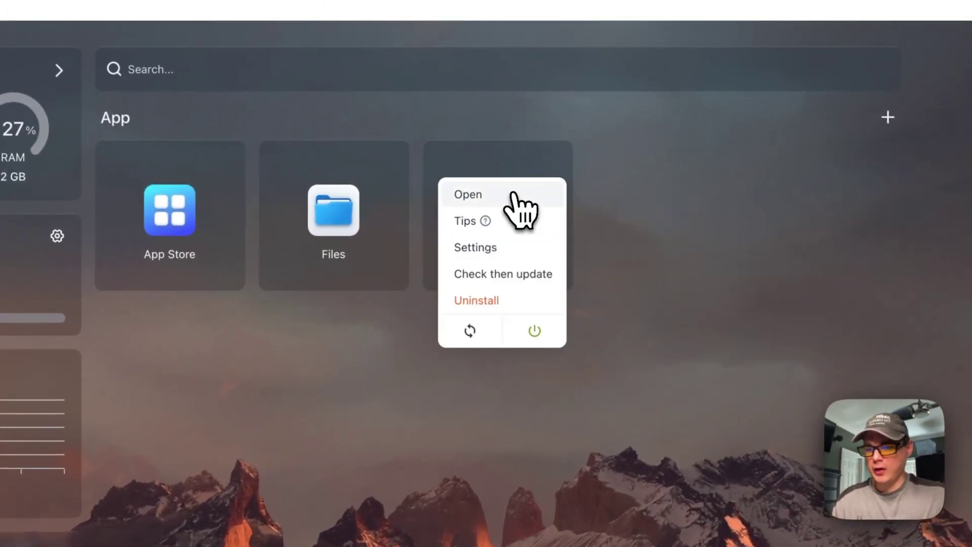
left_click(500, 227)
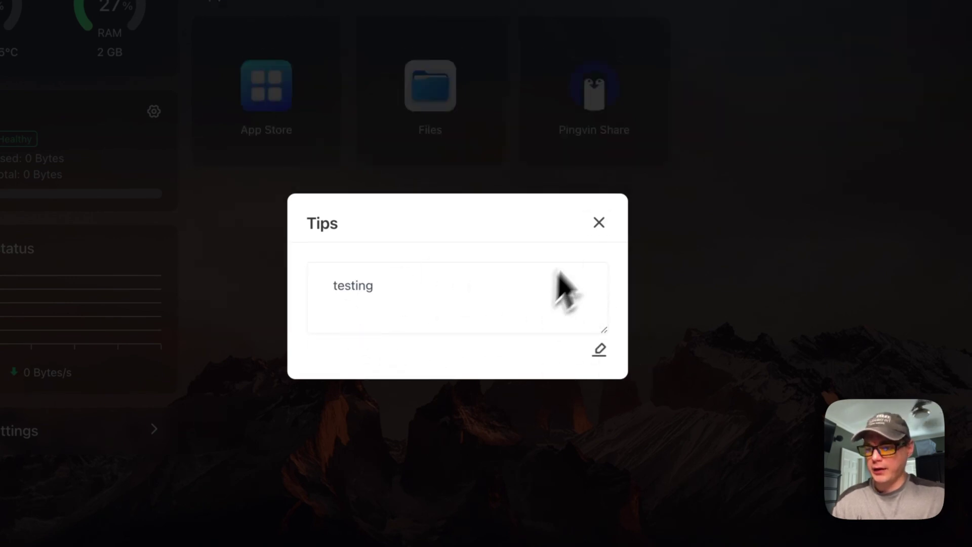
left_click(598, 222)
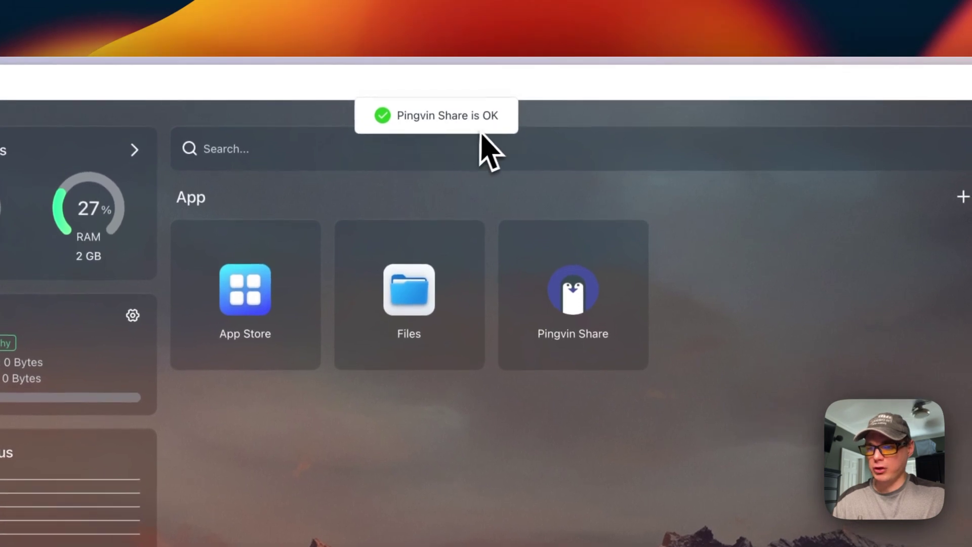
left_click(632, 239)
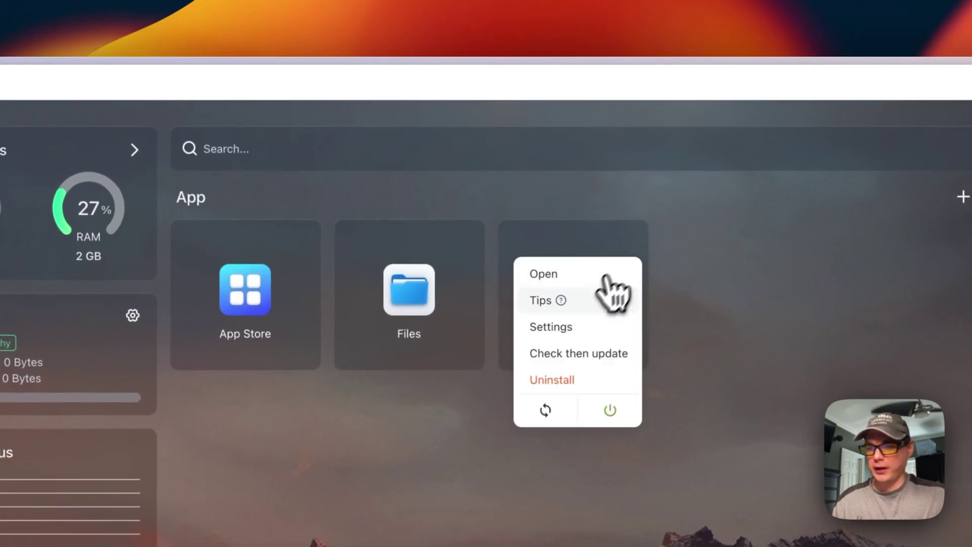
left_click(607, 298)
left_click(597, 275)
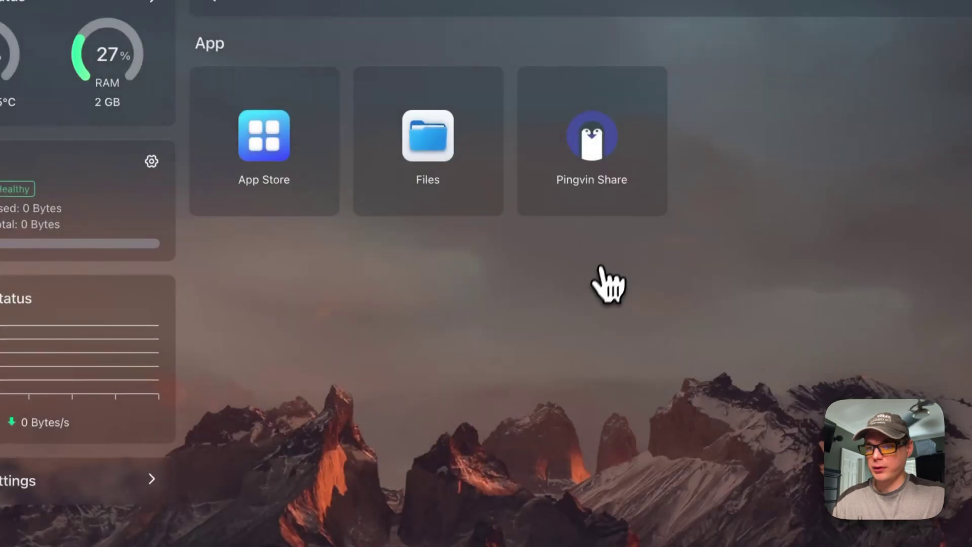
- Open the Pingvin Share app settings and review its image, web UI, port, volumes and resource options
left_click(653, 85)
left_click(458, 239)
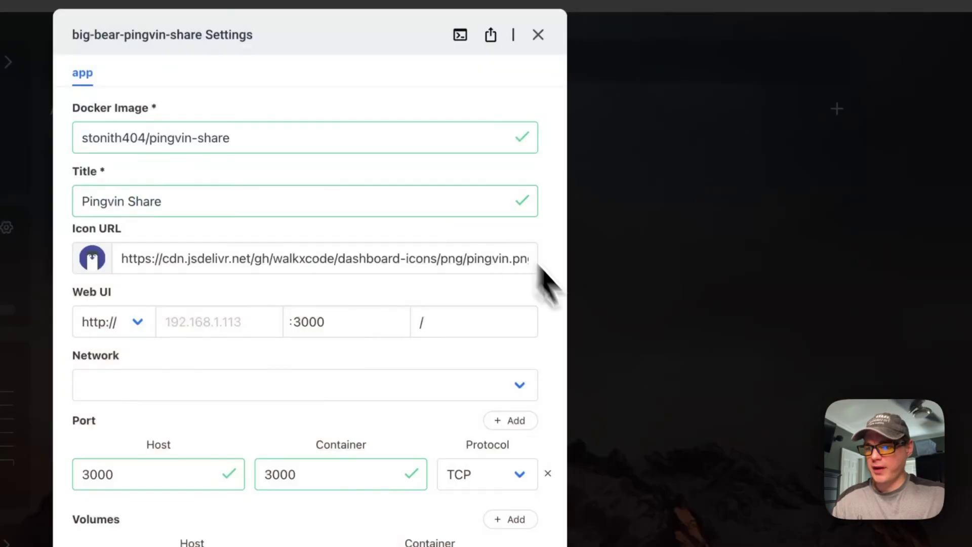
scroll(484, 212, "down", 6)
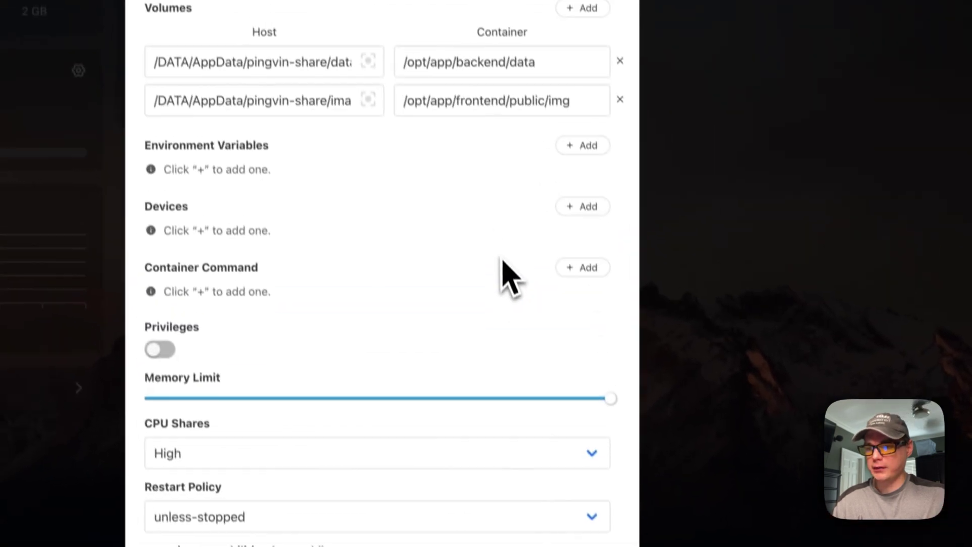
scroll(465, 91, "up", 7)
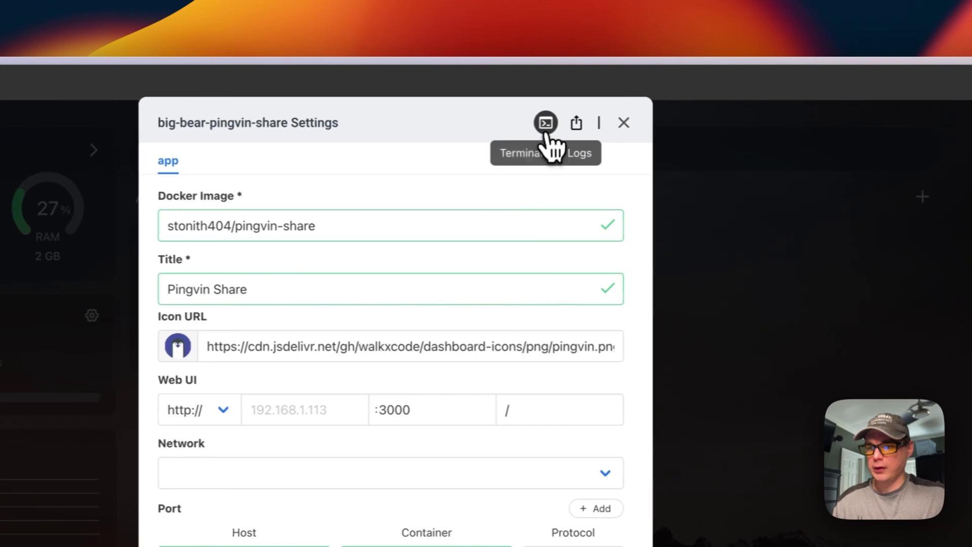
- Open the Pingvin Share container's terminal and list its working directory with ls
left_click(529, 123)
type("ls")
key("Return")
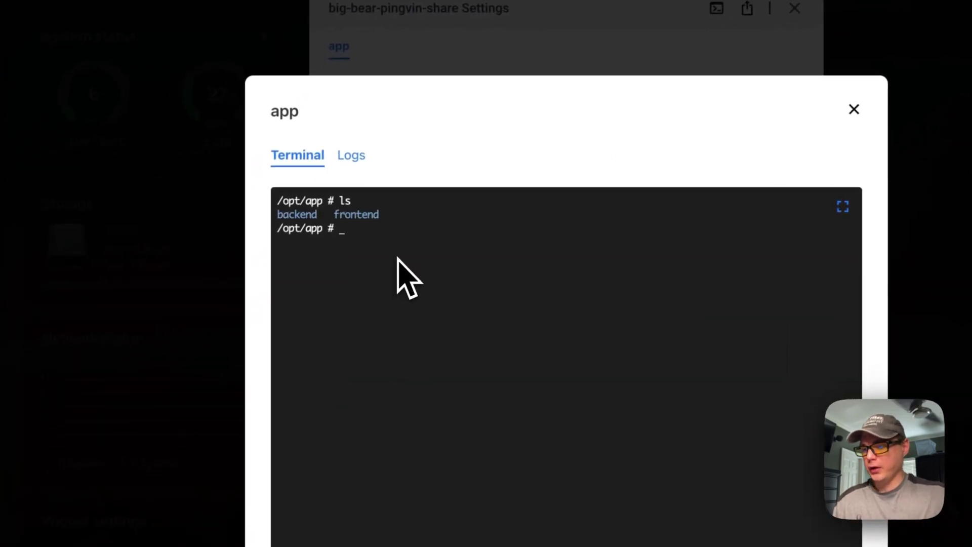
- Review the container's logs, and close them along with the app settings
left_click(350, 157)
scroll(561, 475, "down", 10)
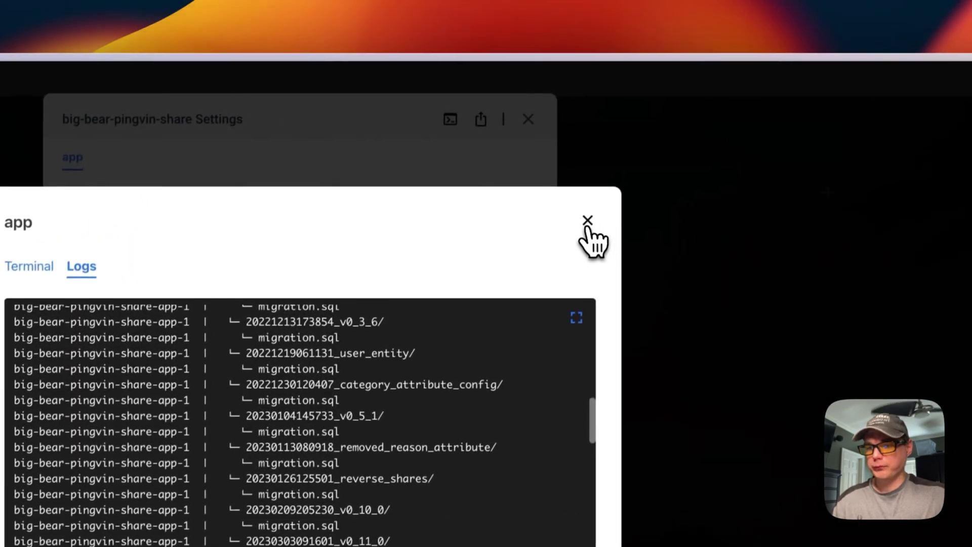
left_click(685, 38)
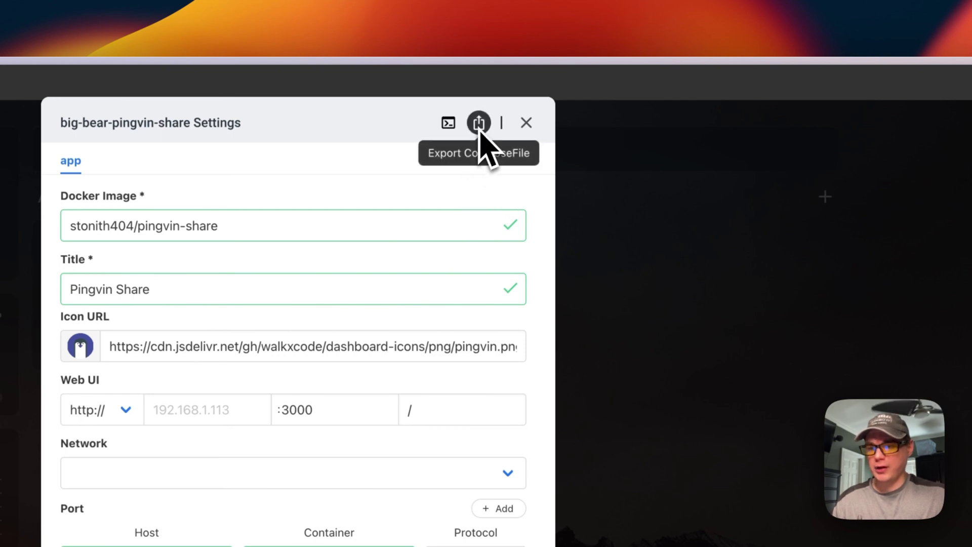
left_click(528, 125)
- Launch the Pingvin Share web interface from the CasaOS dashboard
left_click(503, 242)
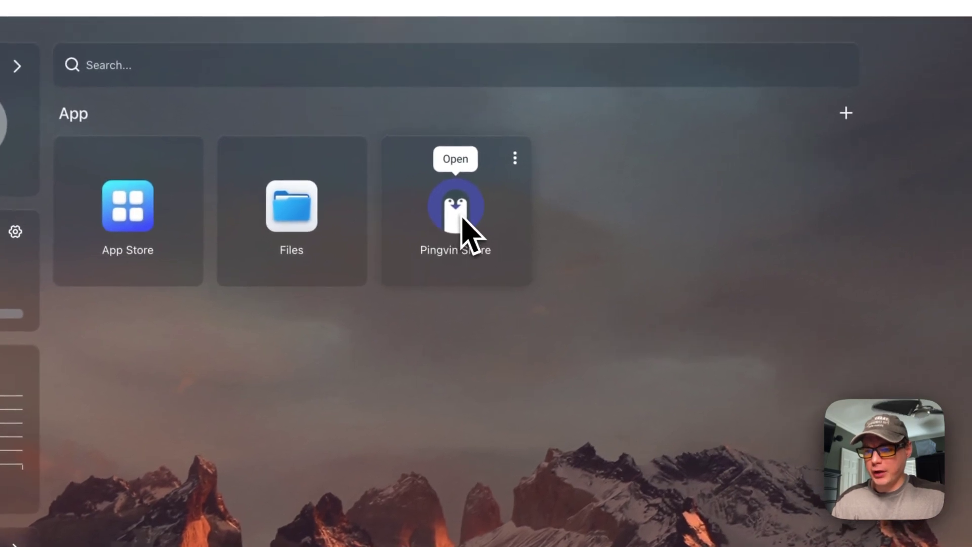
left_click(515, 158)
left_click(578, 210)
left_click(458, 208)
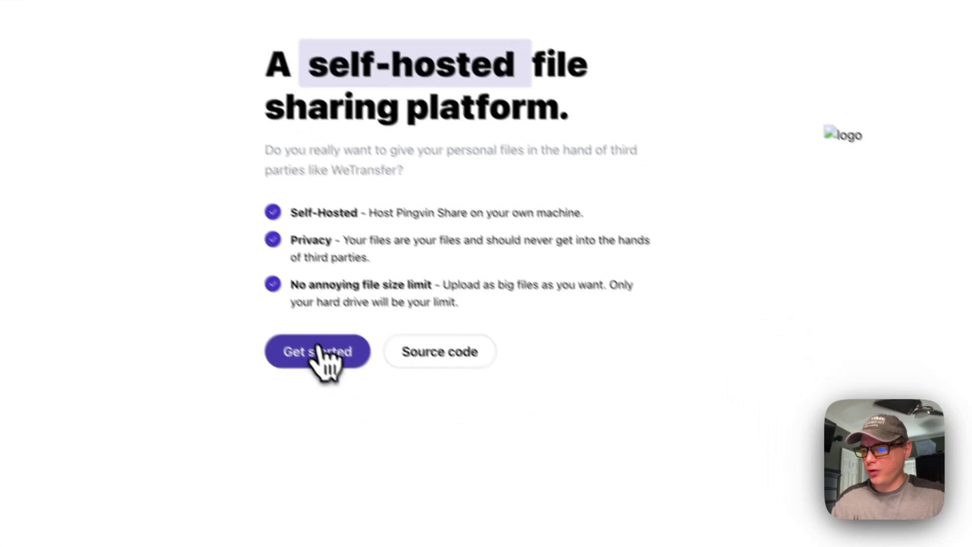
- Register the first Pingvin Share account with the username admin, an email address and the account password
left_click(324, 354)
left_click(407, 156)
type("admin")
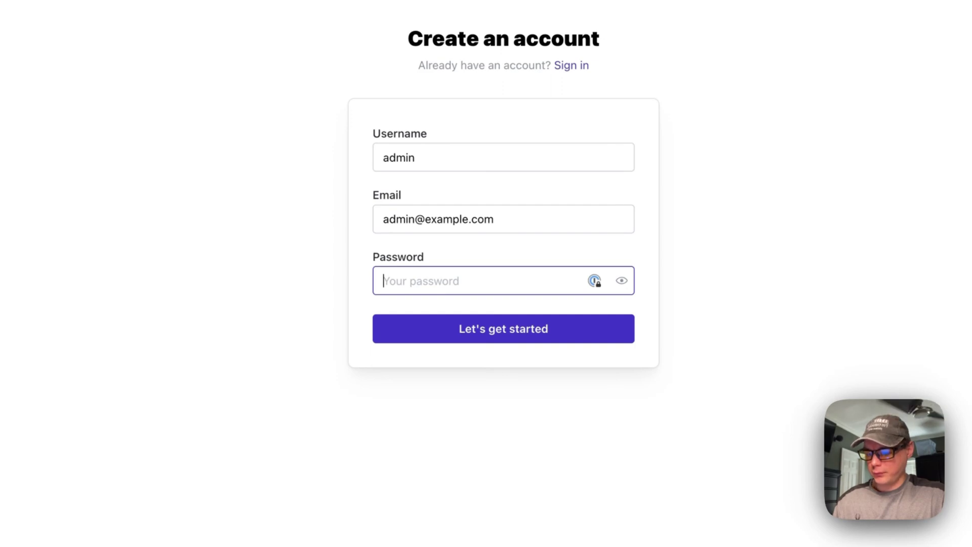
type("d")
left_click(396, 399)
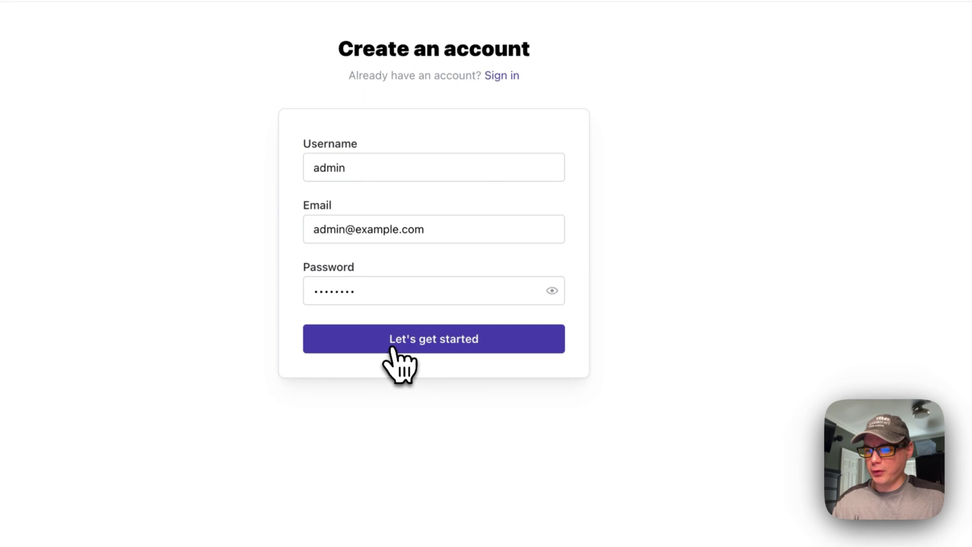
left_click(394, 347)
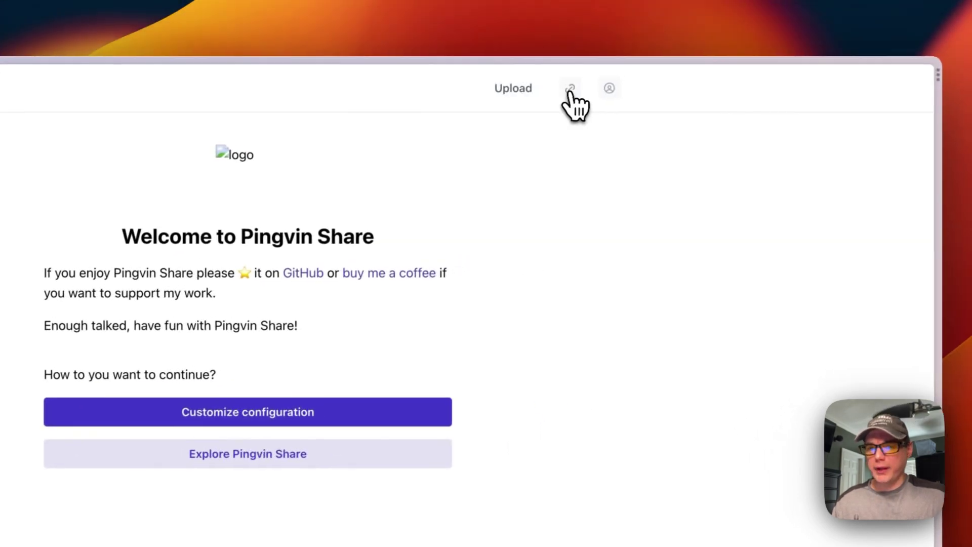
- Check the My shares page and go from it to the file upload page
left_click(569, 90)
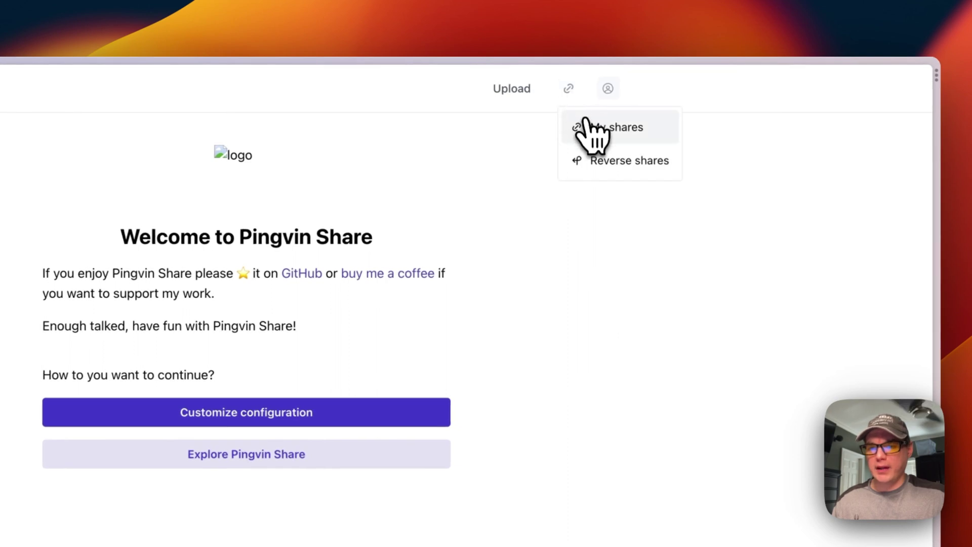
left_click(588, 130)
left_click(278, 524)
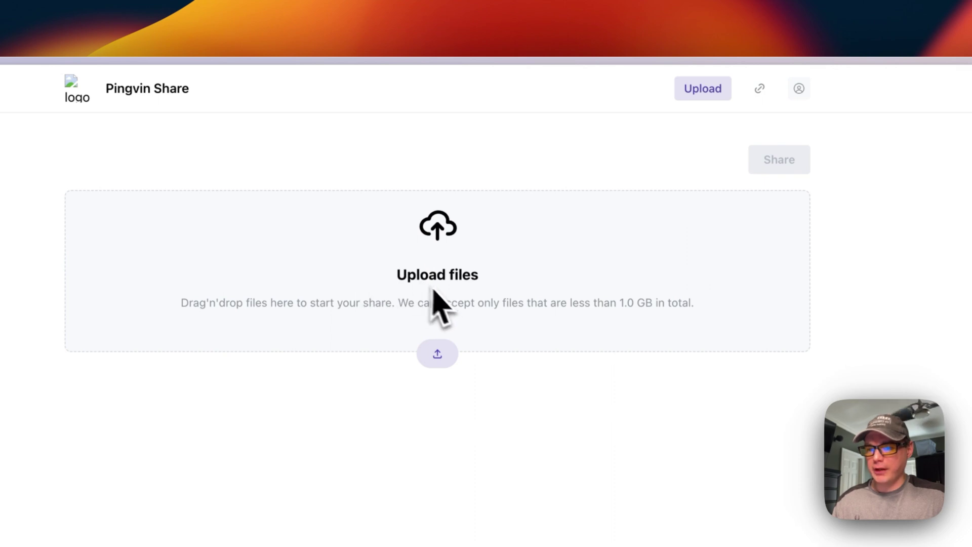
- Create a reverse share with a 1-day expiration, a 105 MB maximum share size and 1 maximum use
left_click(759, 89)
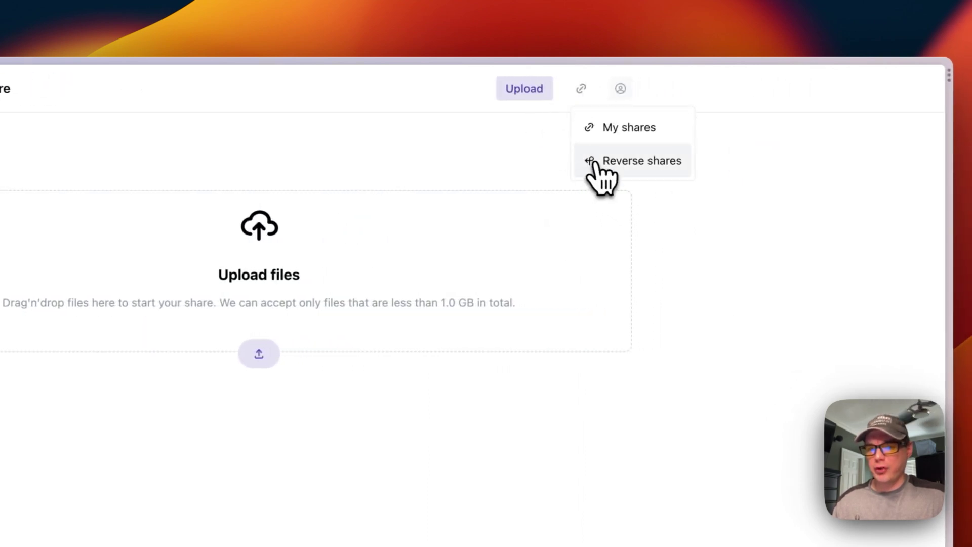
left_click(594, 161)
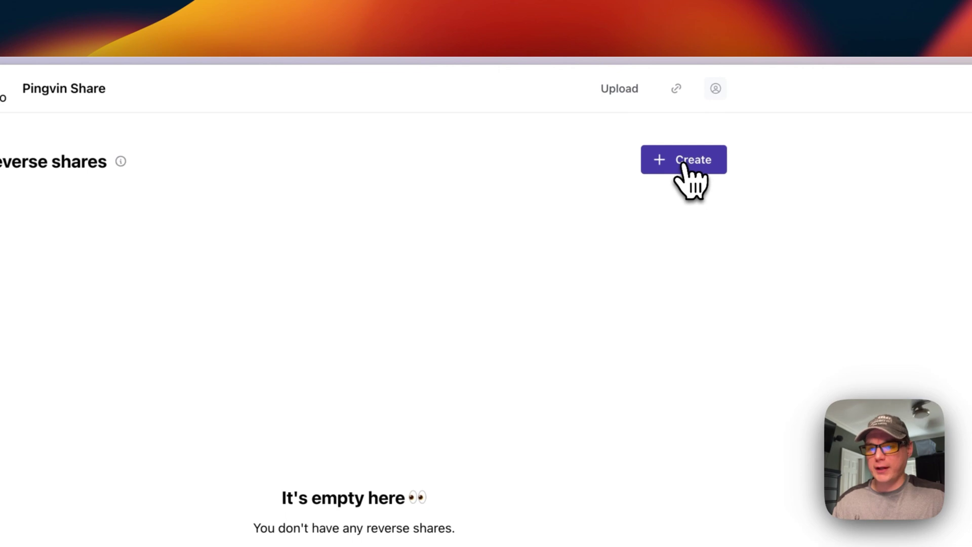
left_click(686, 164)
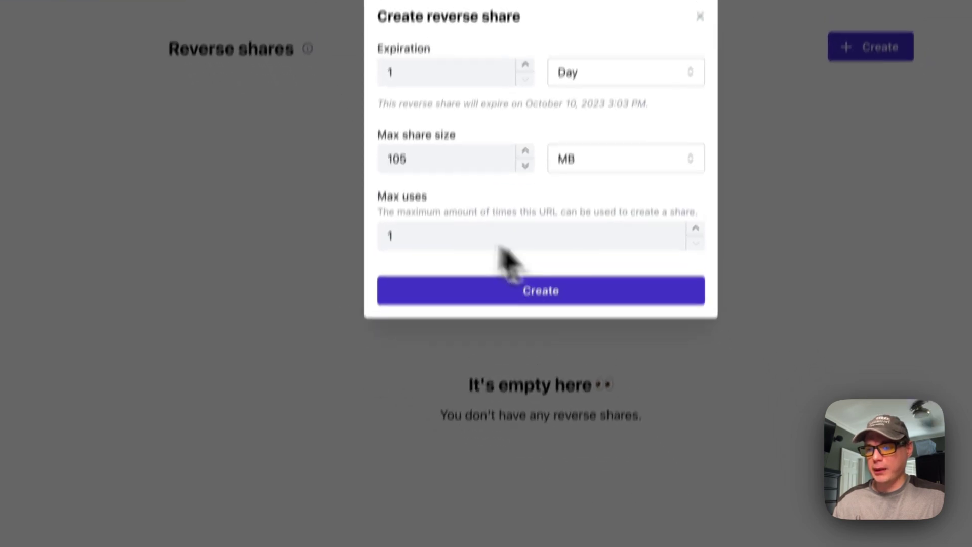
left_click(397, 140)
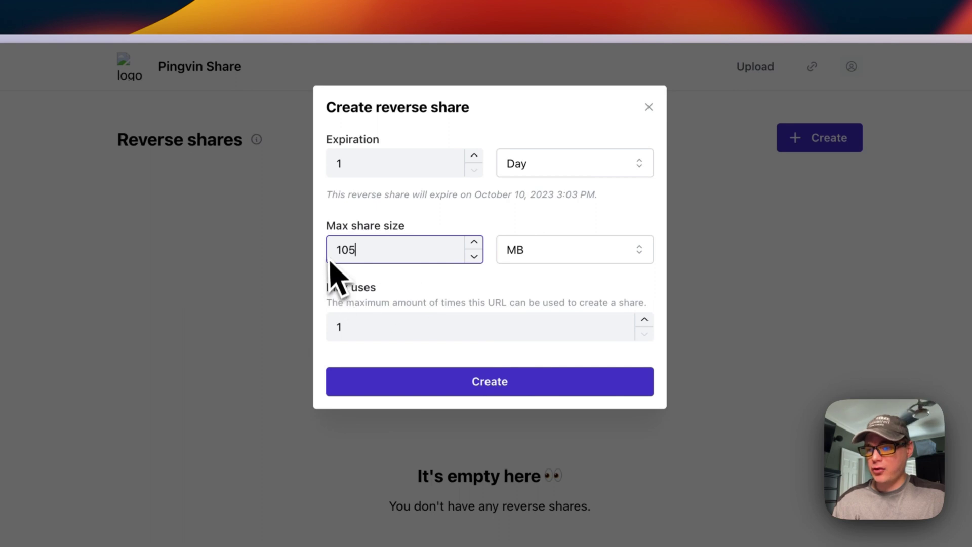
left_click(550, 258)
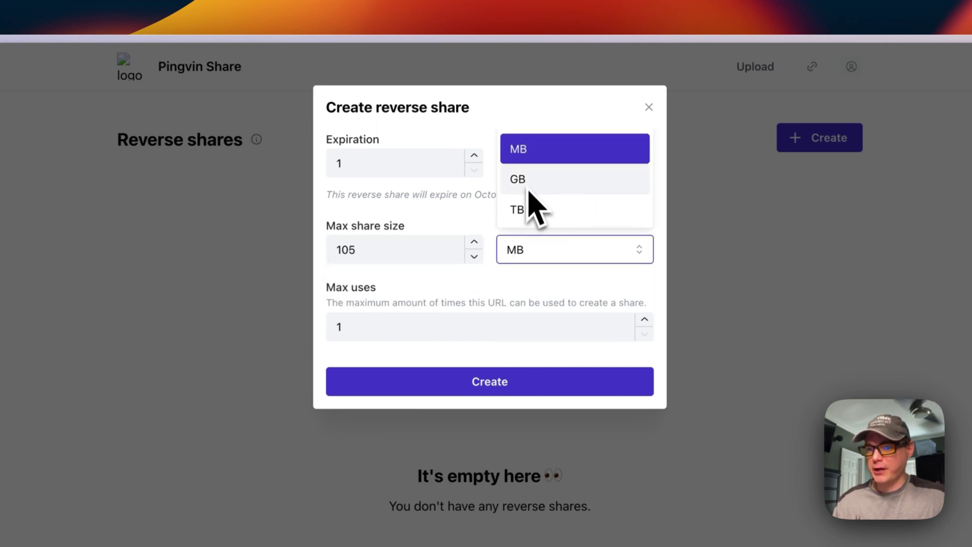
left_click(461, 277)
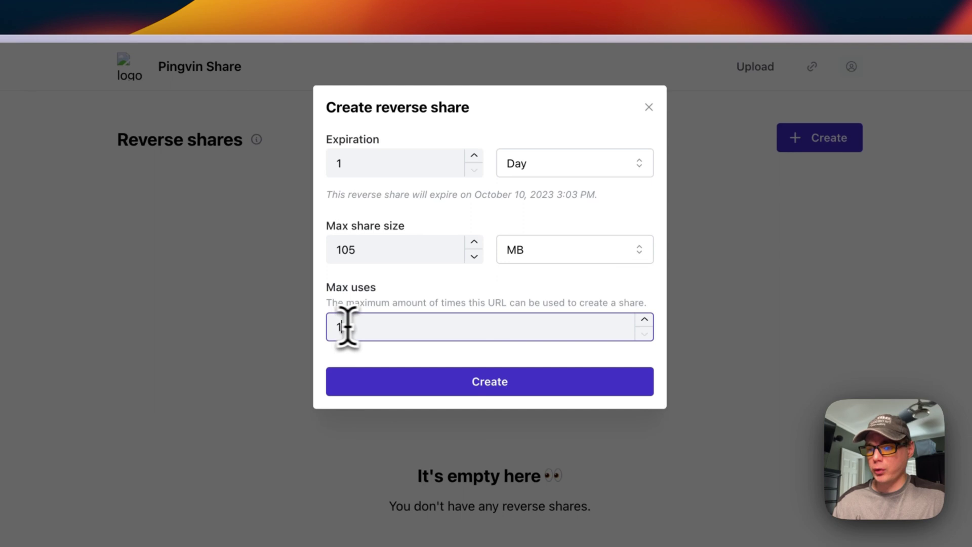
left_click(459, 383)
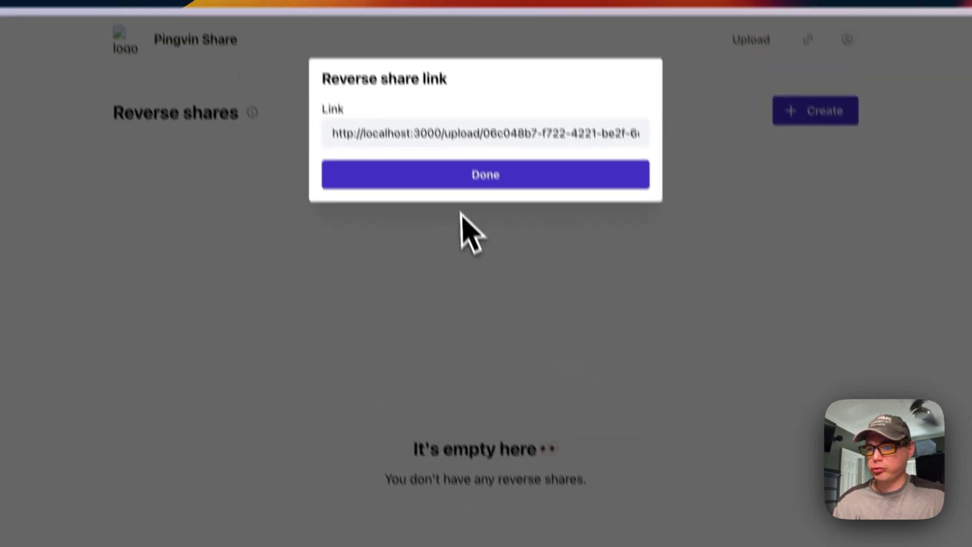
- Copy the new reverse share's link and reopen the link from the reverse shares list to check its address
left_click(351, 173)
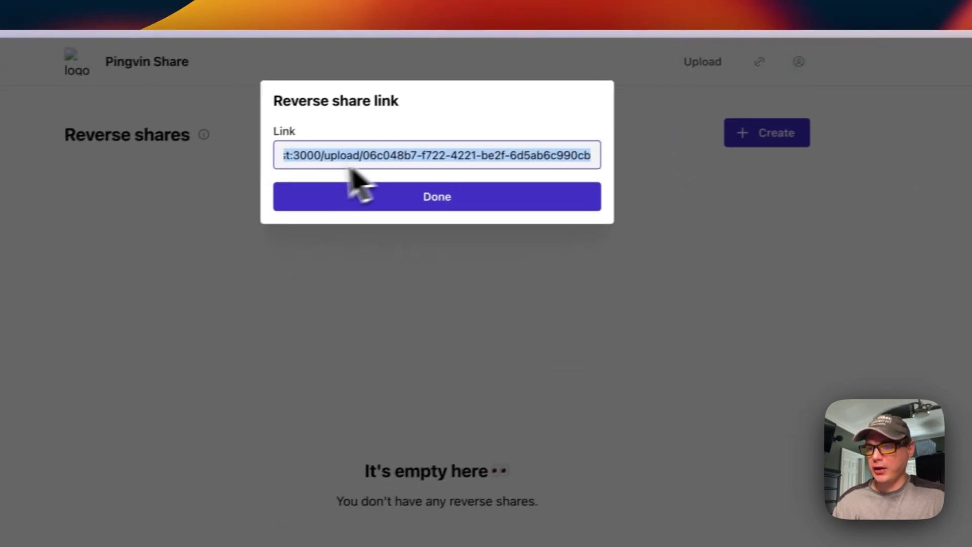
key("super+c")
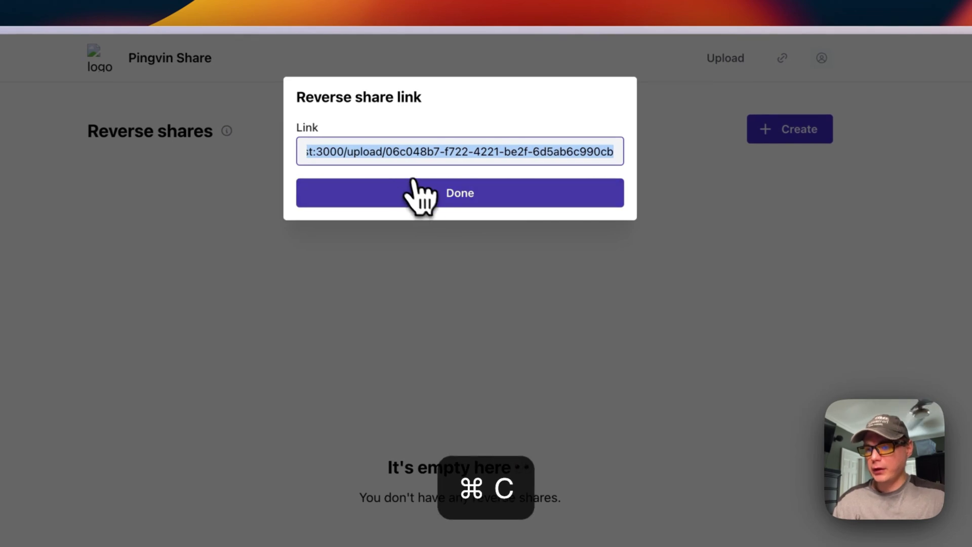
left_click(414, 184)
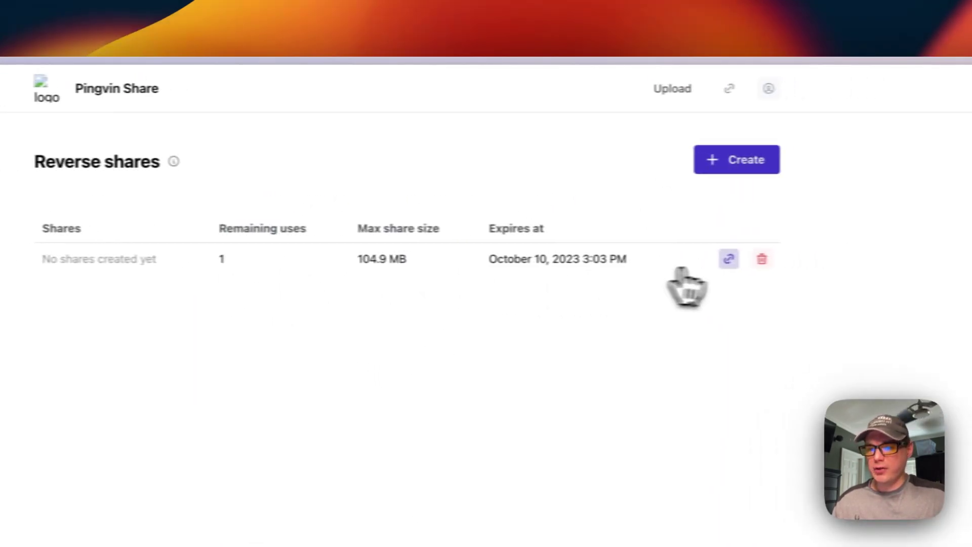
left_click(729, 259)
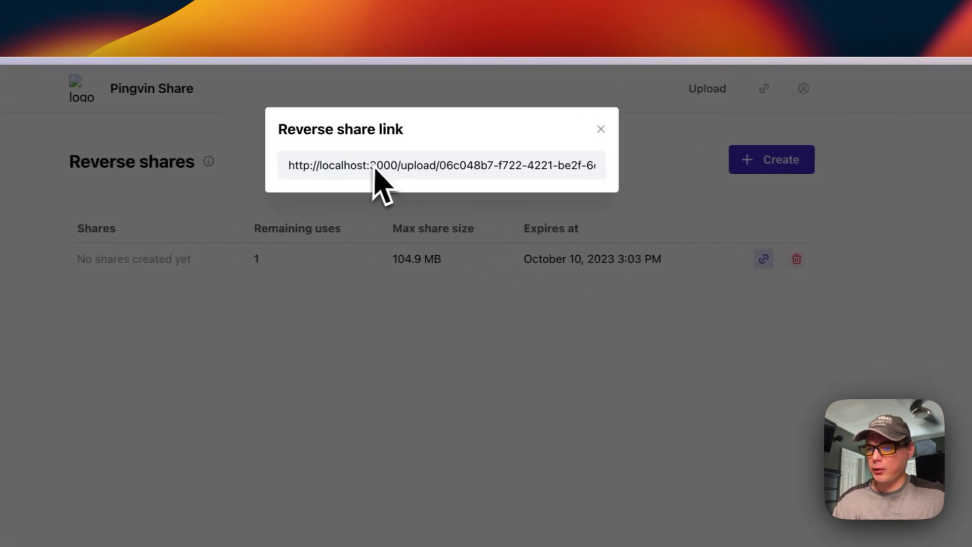
left_click(400, 192)
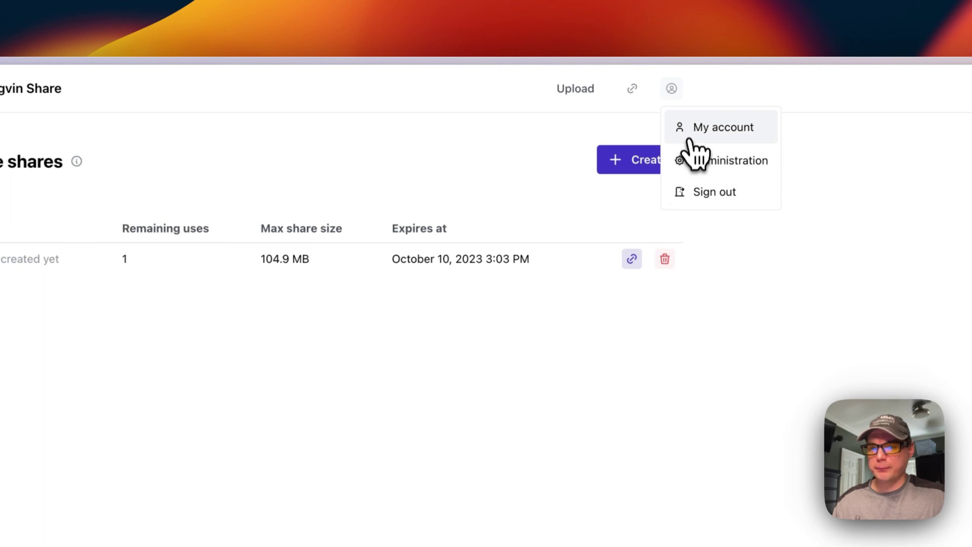
- View the My account page and open the General configuration under Administration
left_click(691, 141)
left_click(671, 89)
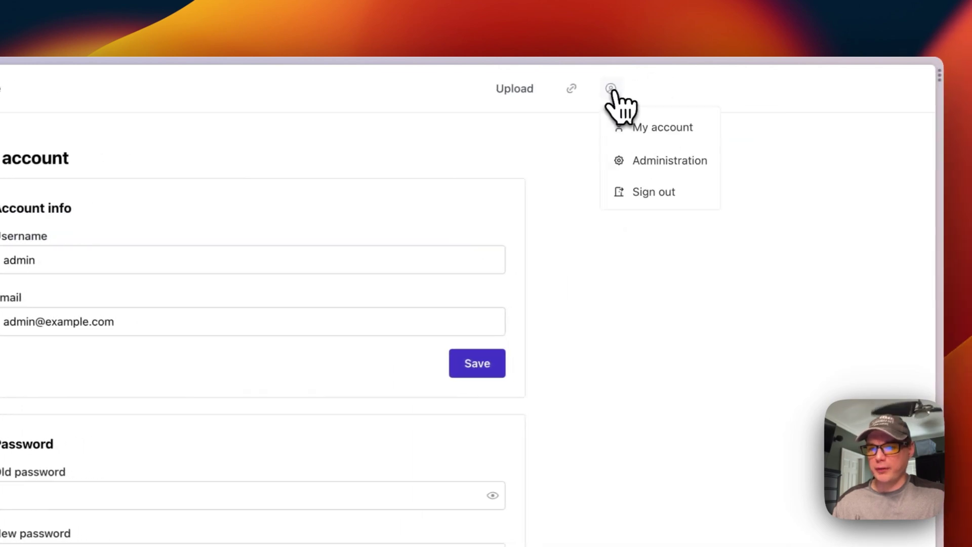
left_click(629, 159)
left_click(424, 232)
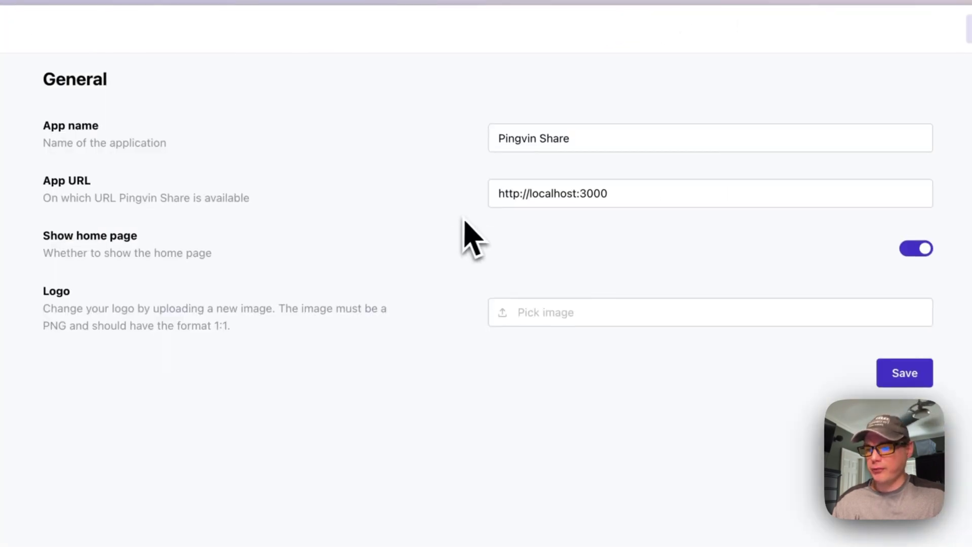
left_click_drag(531, 193, 908, 197)
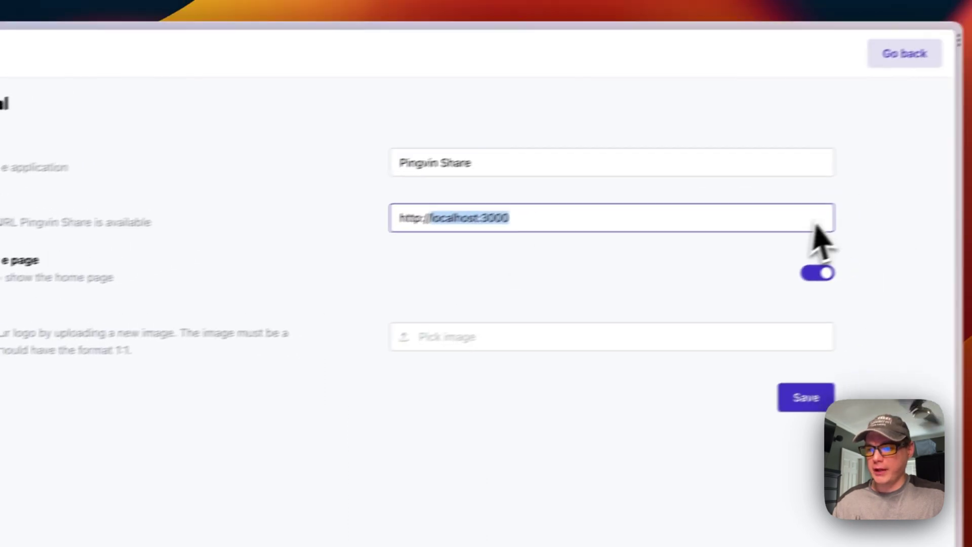
type("192.168.")
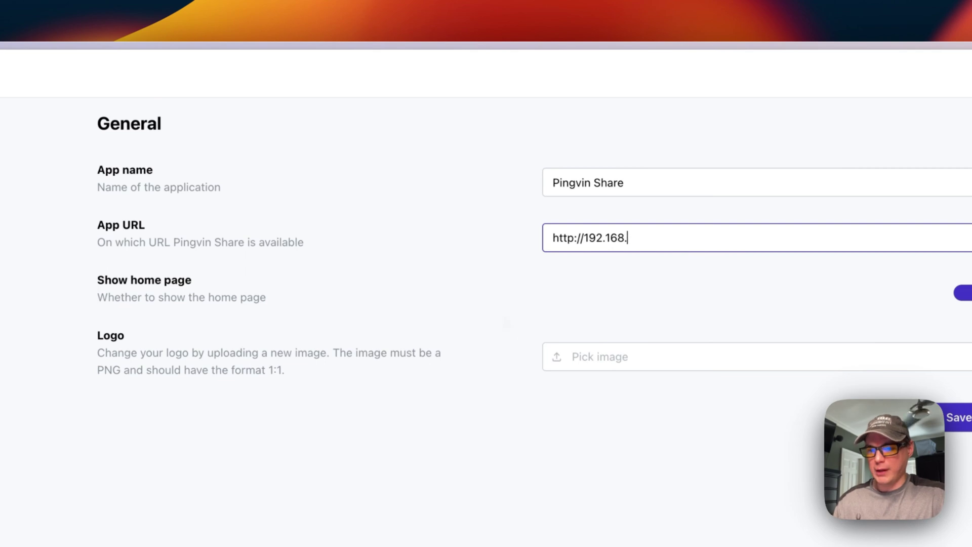
type("1.113")
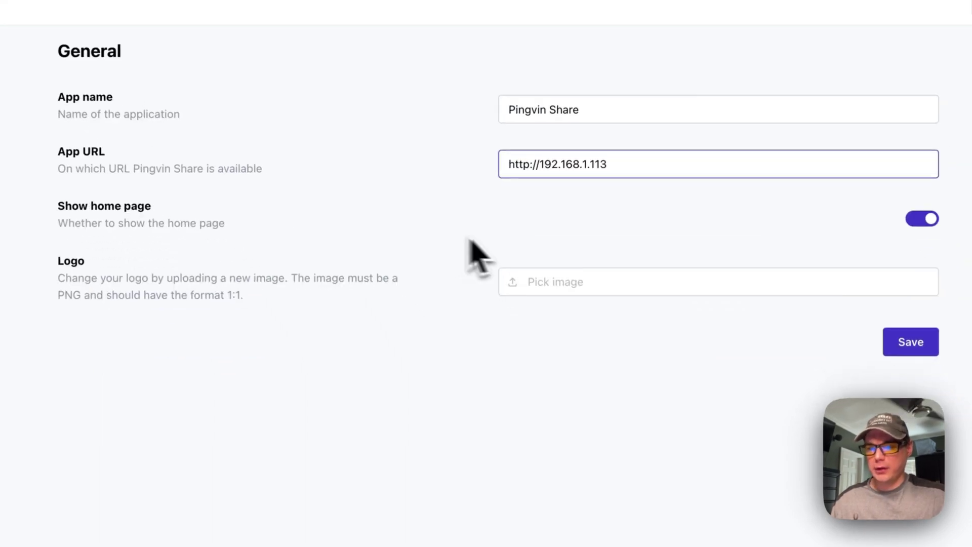
type(":3000")
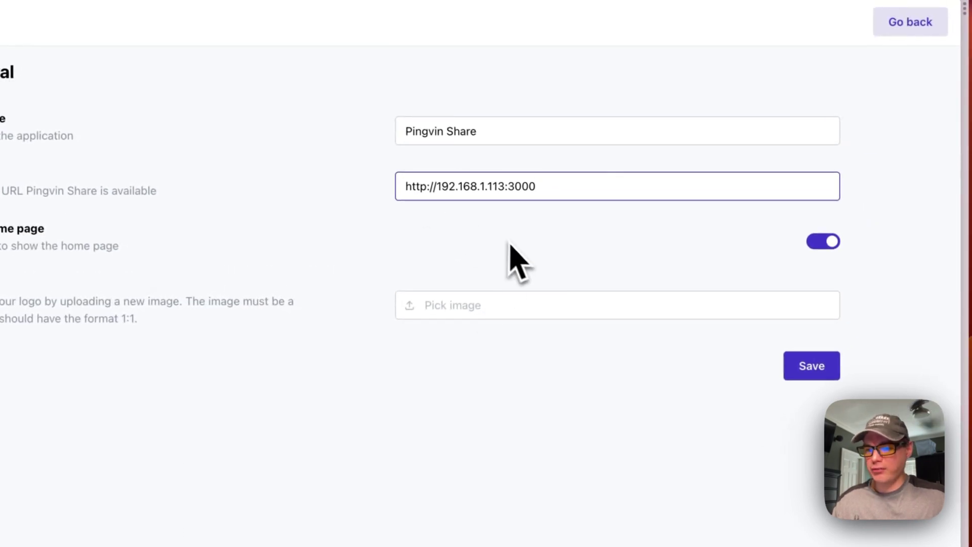
left_click(815, 365)
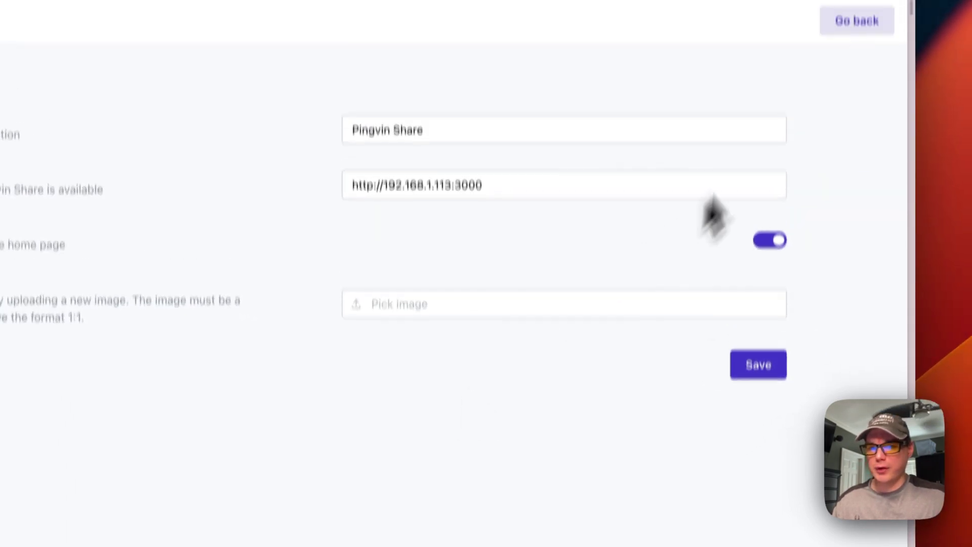
left_click(856, 21)
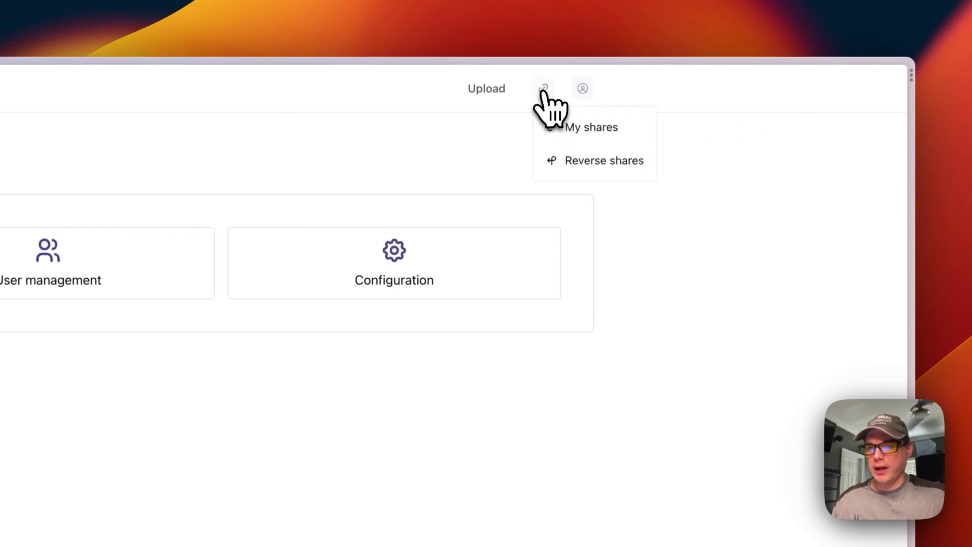
- Reopen the existing reverse share's link, check its host address and port, and close it
left_click(564, 154)
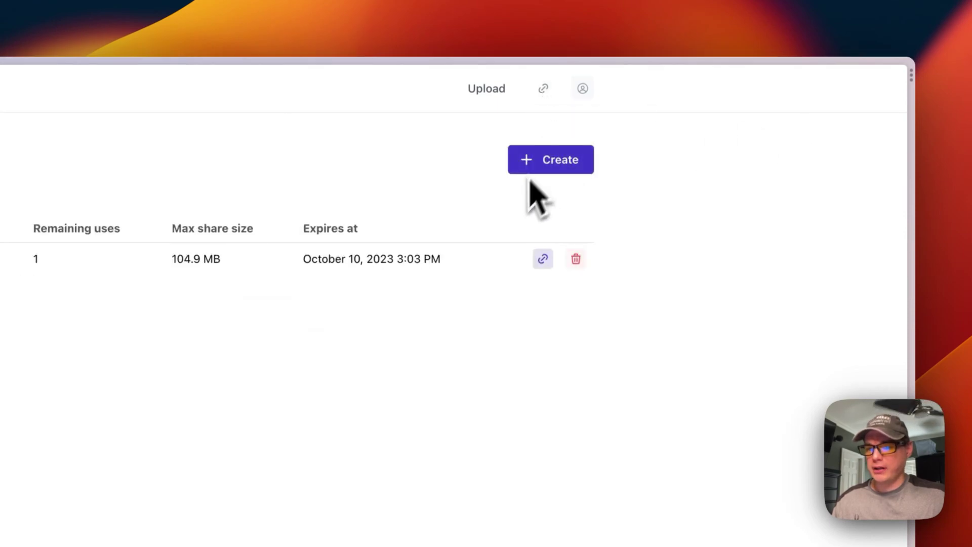
left_click(543, 259)
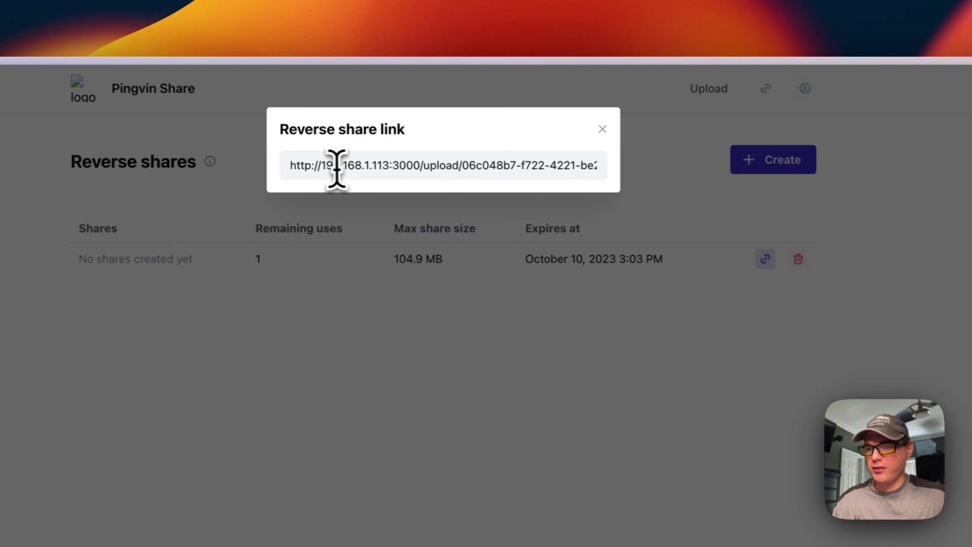
left_click_drag(337, 167, 359, 167)
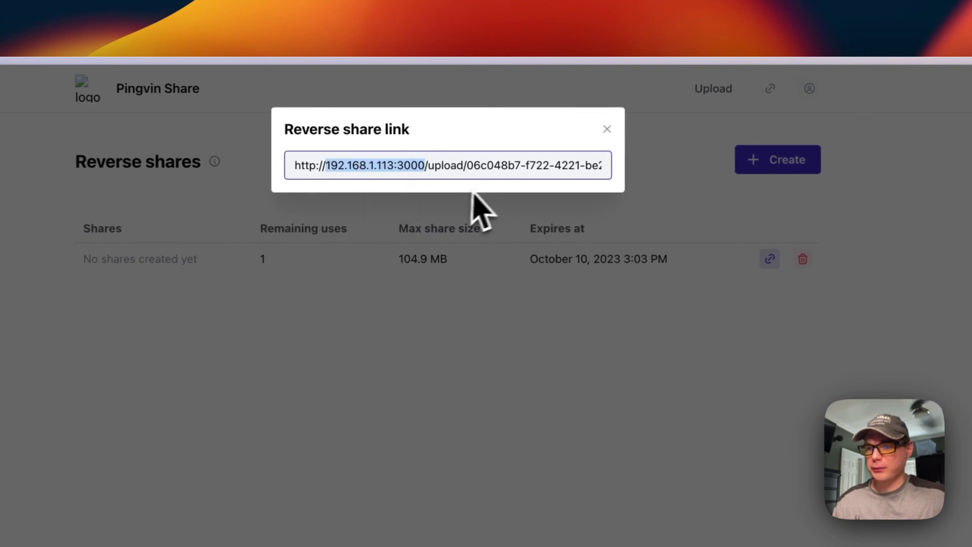
left_click(606, 130)
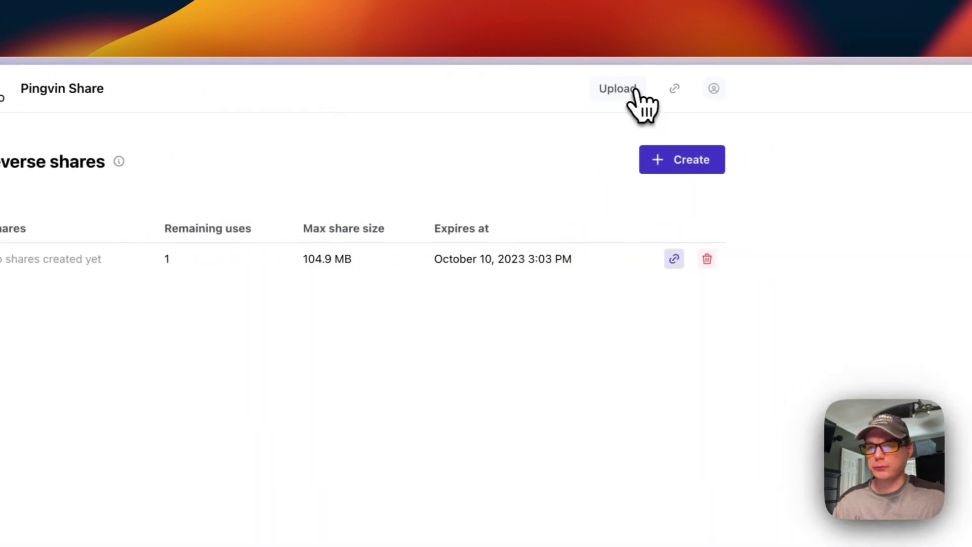
- Open the My account page and review its account info, password, TOTP security and language settings
left_click(715, 91)
left_click(713, 89)
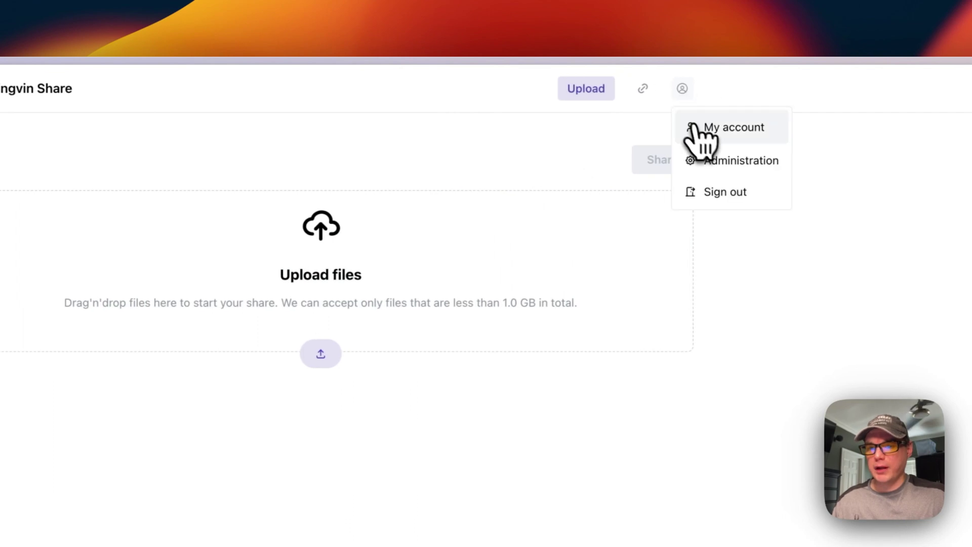
left_click(728, 127)
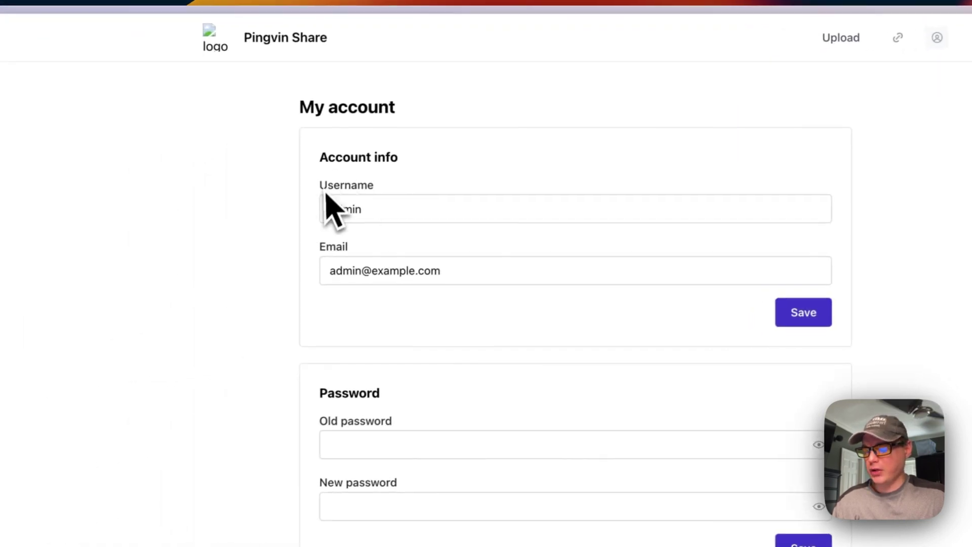
scroll(405, 311, "down", 3)
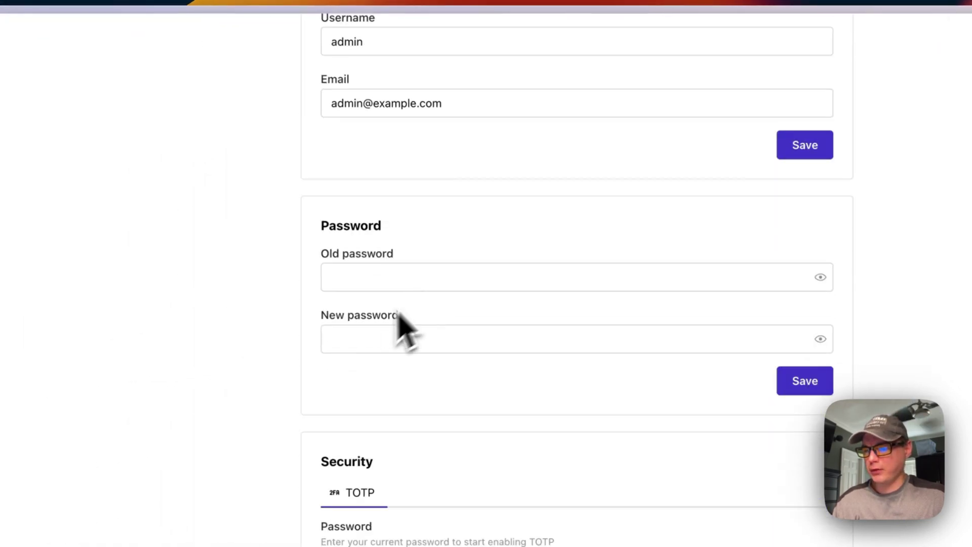
scroll(455, 344, "down", 5)
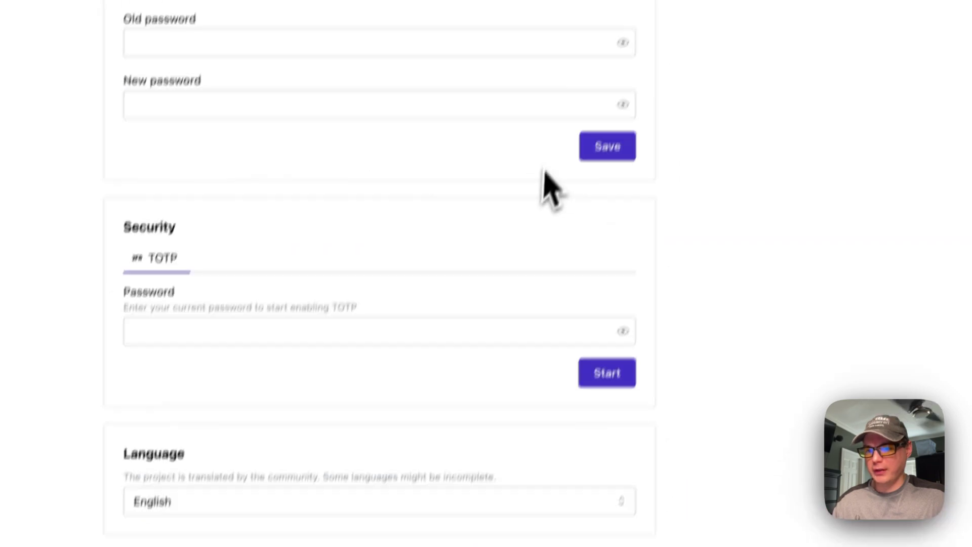
- Open User management under Administration and inspect the Create user form and the admin user's edit form, closing both without changes
left_click(672, 68)
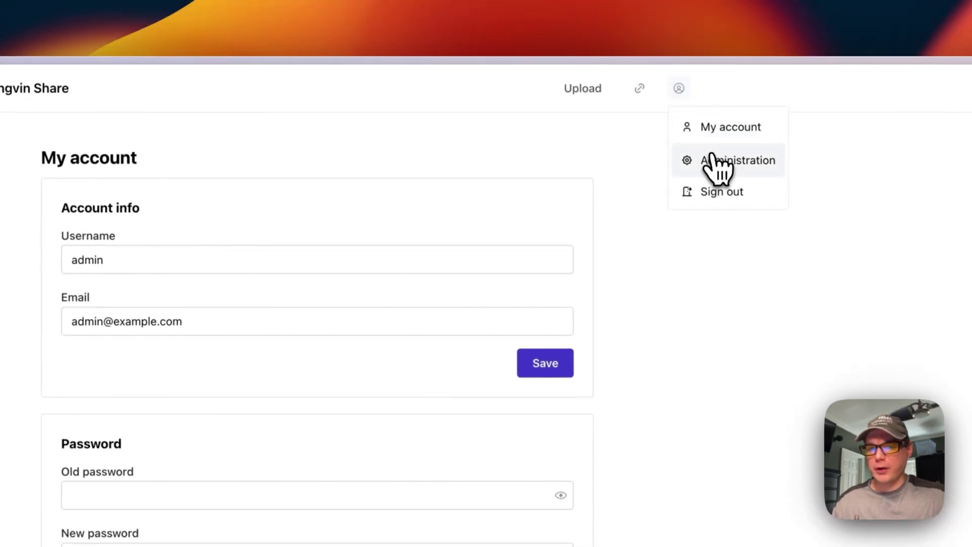
left_click(712, 155)
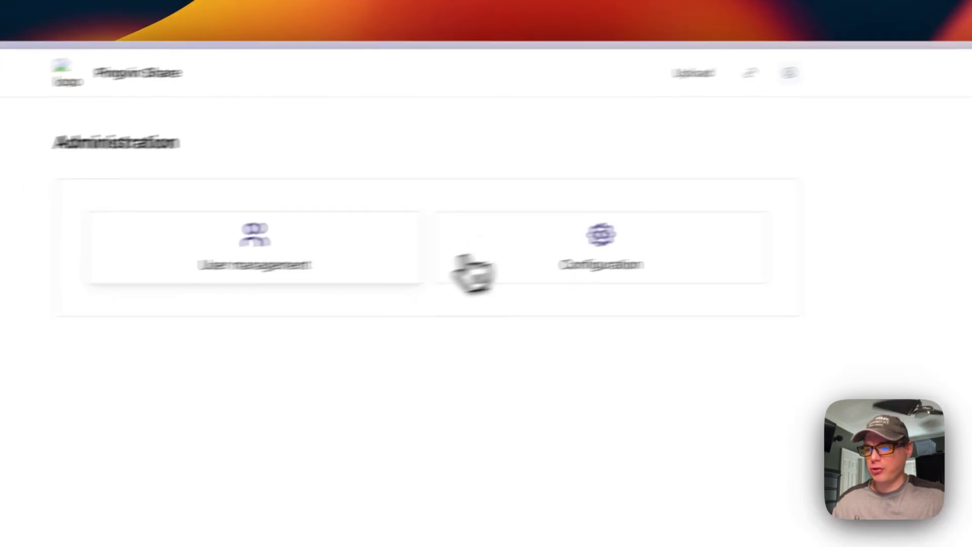
left_click(445, 243)
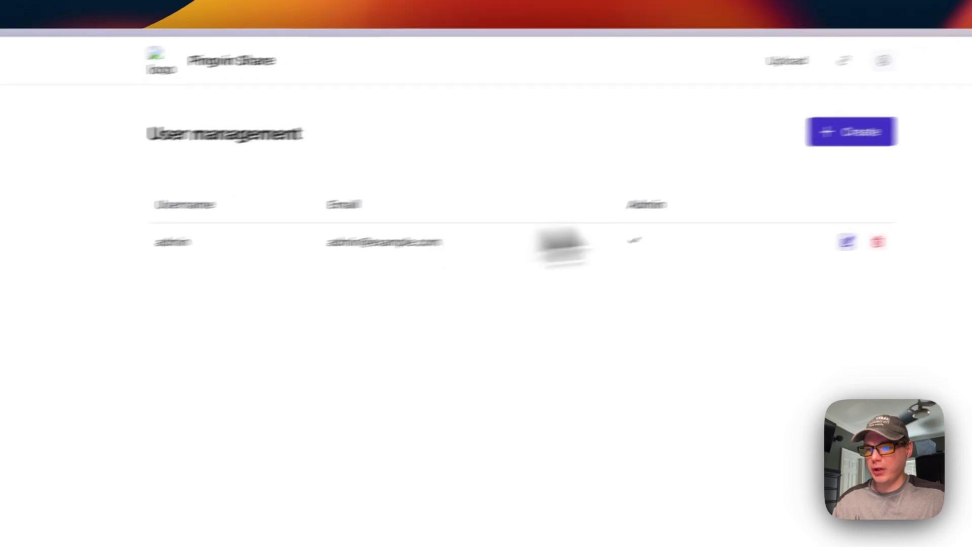
left_click(905, 126)
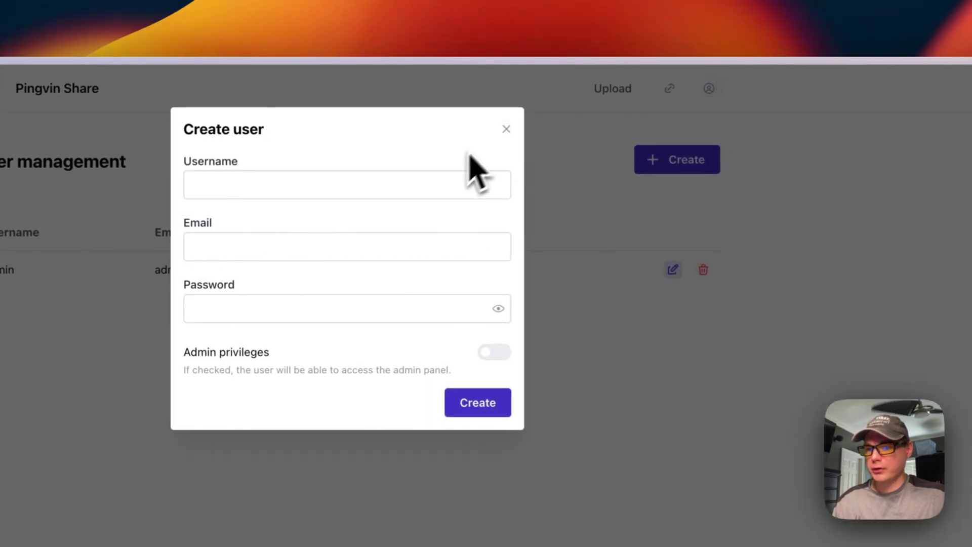
left_click(506, 128)
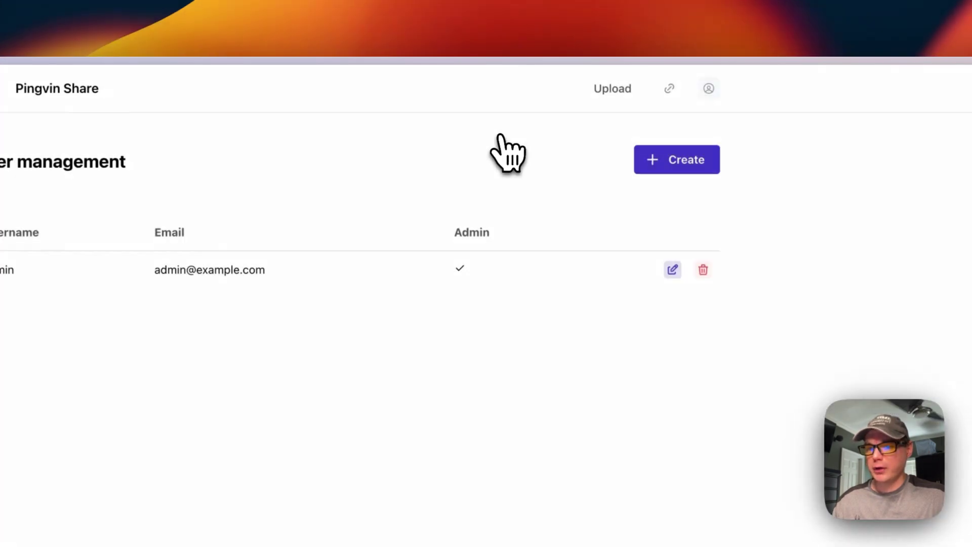
left_click(673, 269)
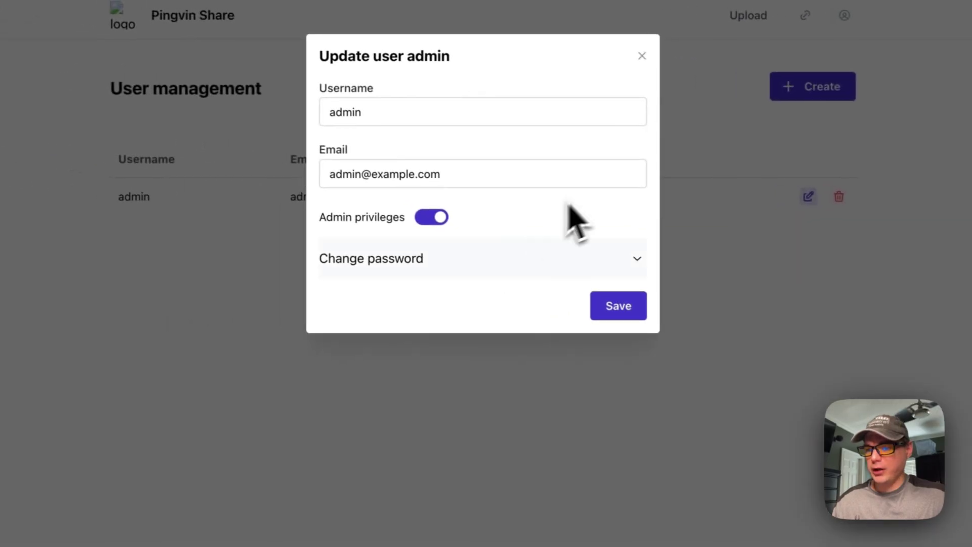
left_click(602, 49)
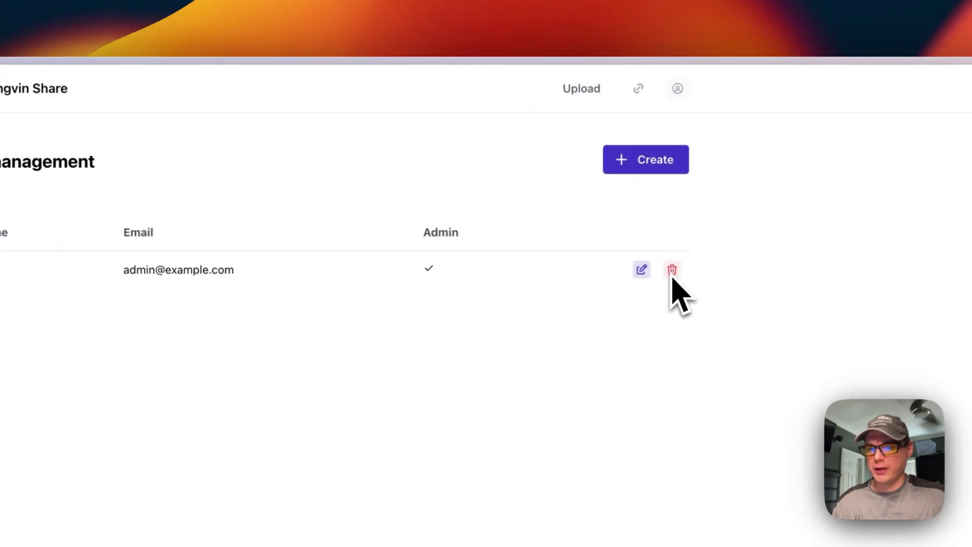
- Open the Configuration under Administration and review the General settings and the Email subject and message templates
left_click(701, 148)
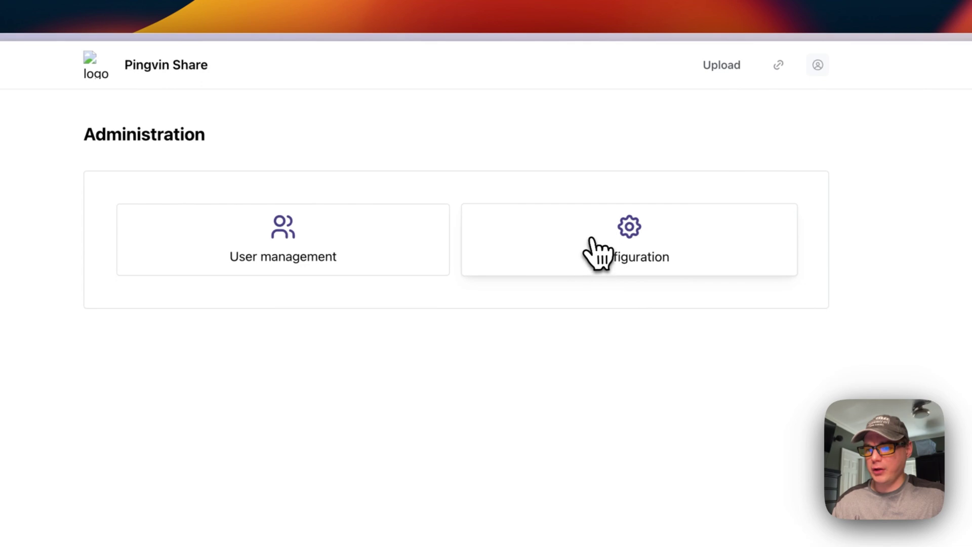
left_click(597, 253)
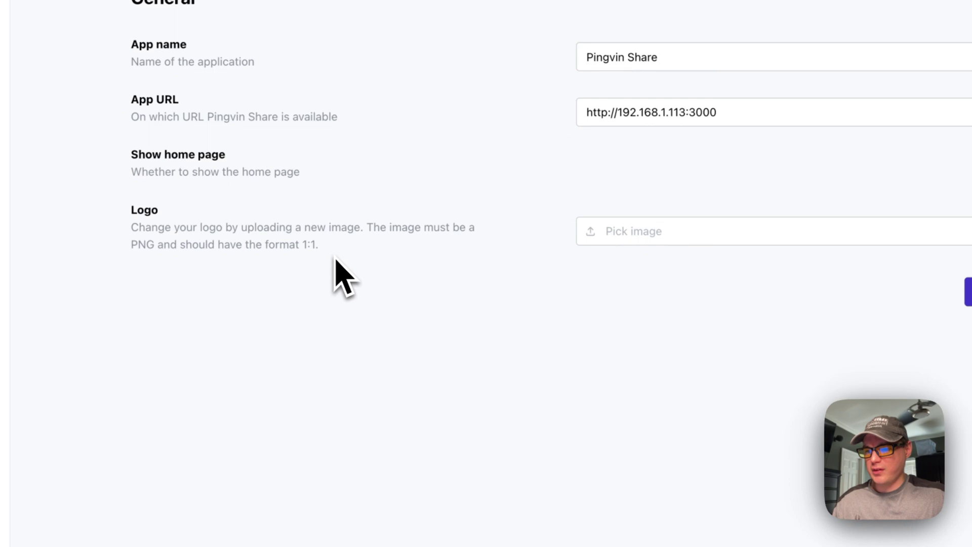
left_click(99, 195)
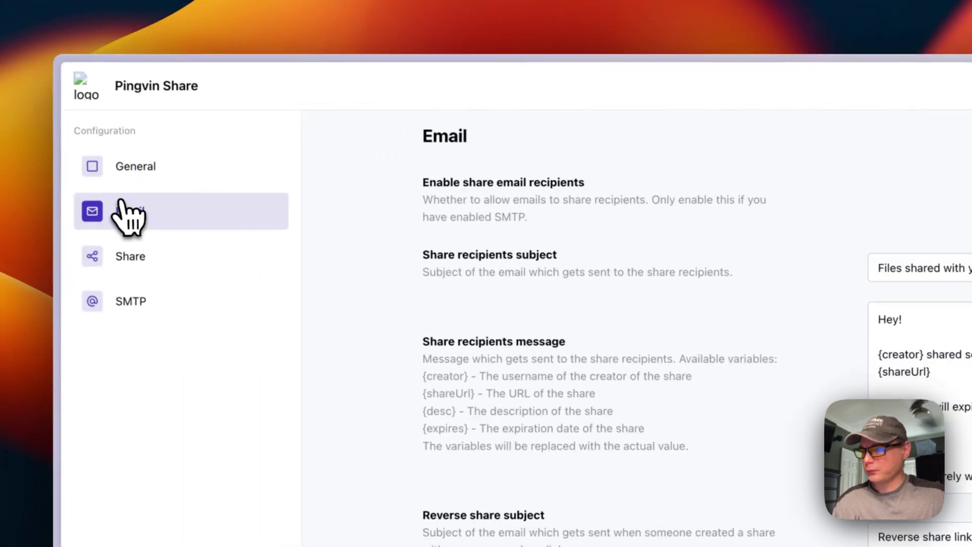
scroll(596, 283, "down", 2)
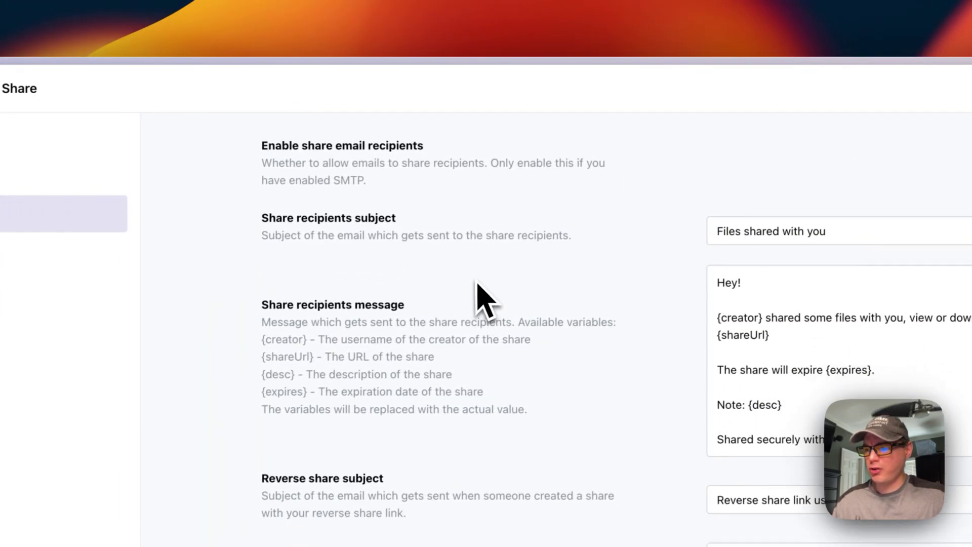
scroll(556, 203, "down", 5)
scroll(582, 238, "up", 10)
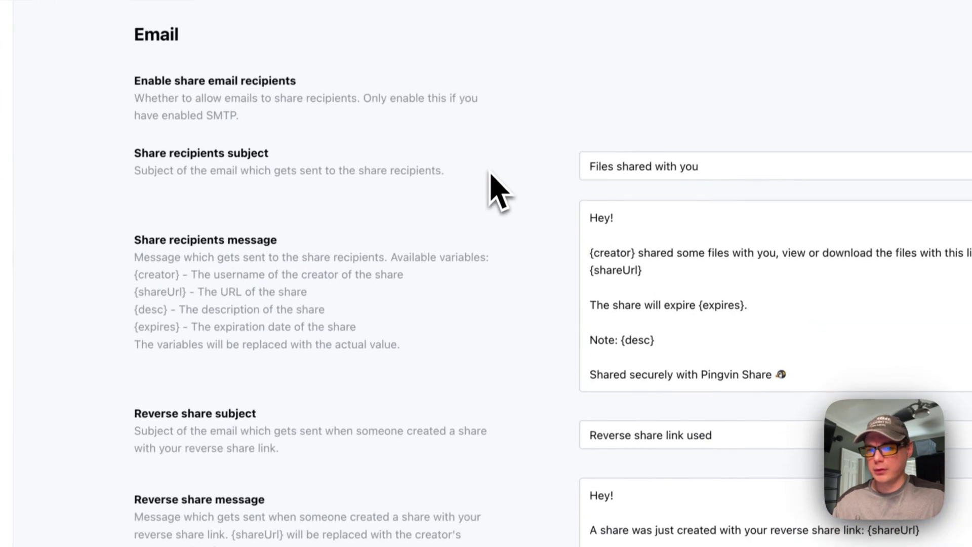
- Review the Share and SMTP configuration settings, including the zip compression level, and return to the file upload page
left_click(165, 275)
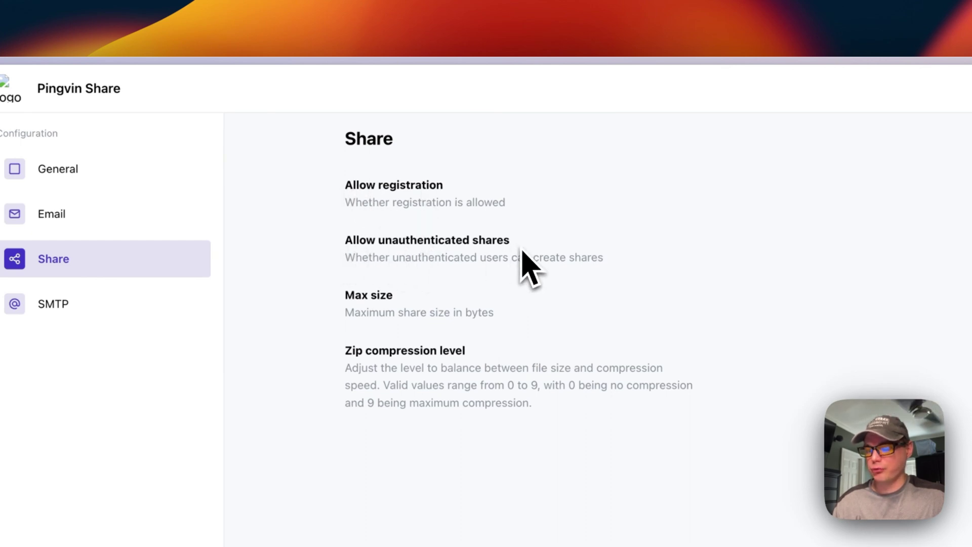
left_click_drag(345, 294, 562, 303)
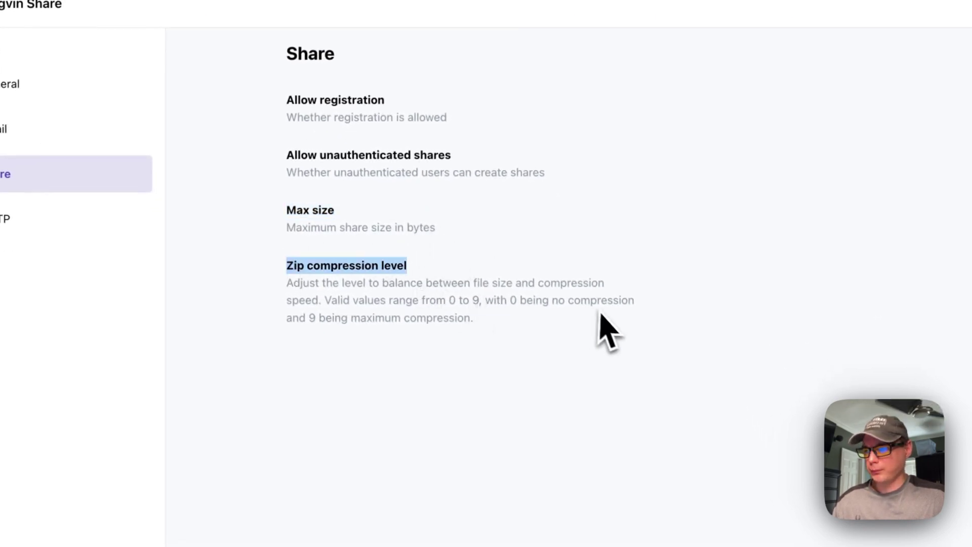
left_click(69, 222)
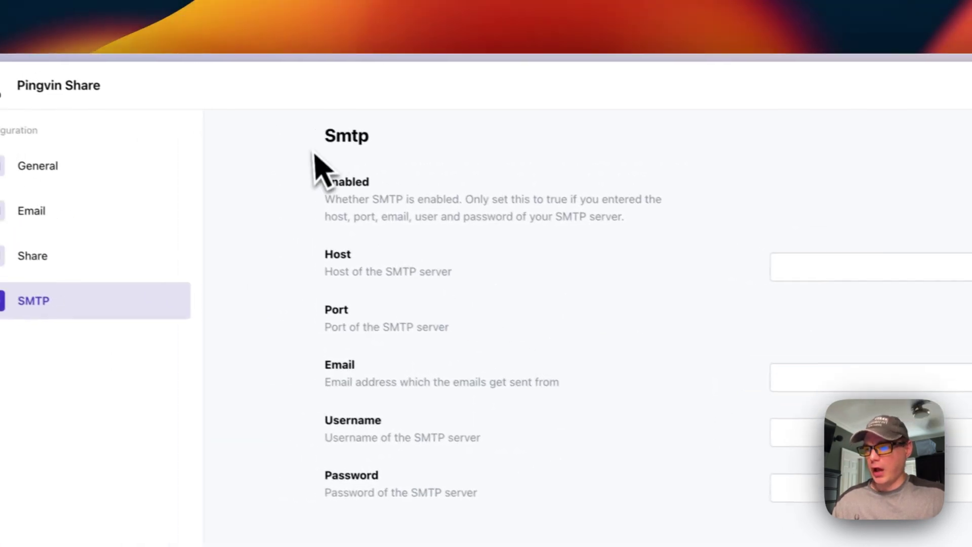
left_click_drag(322, 174, 294, 174)
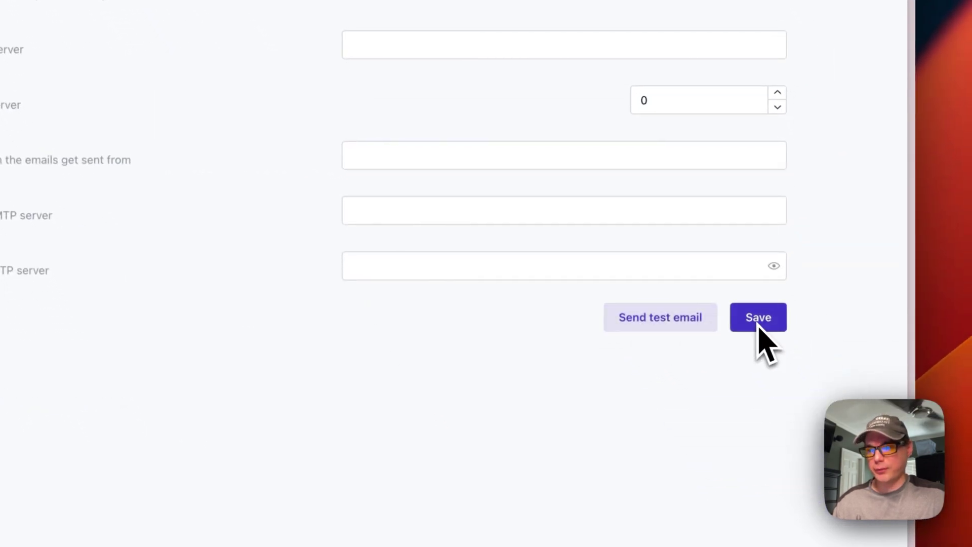
left_click(173, 98)
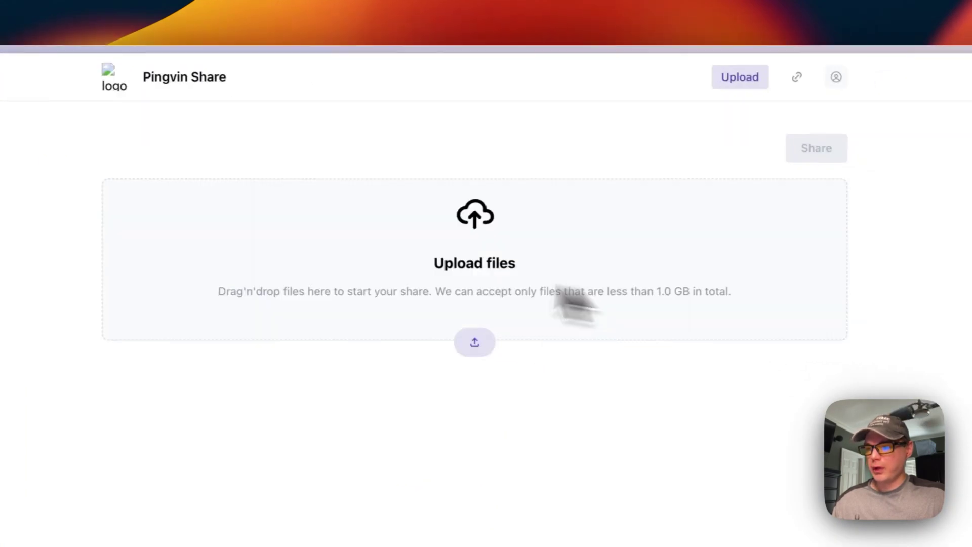